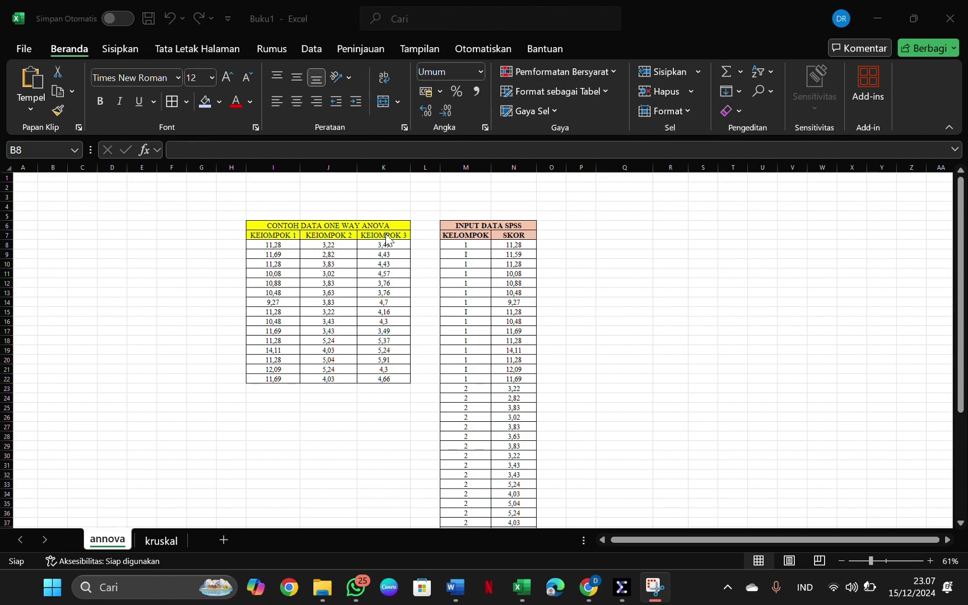
Examine the three-group one-way ANOVA sample data and the stacked KELOMPOK and SKOR input table
click(465, 245)
click(335, 233)
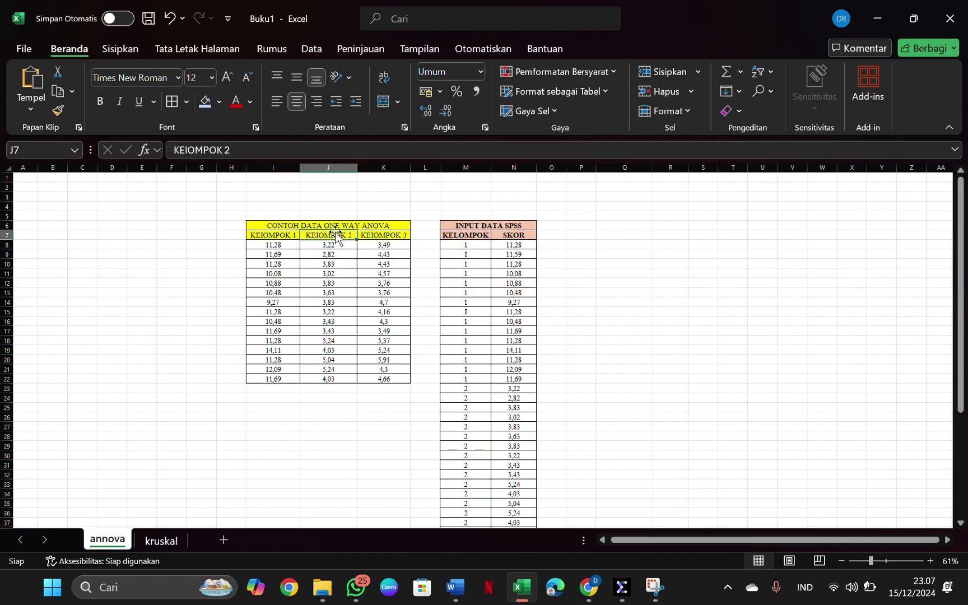
scroll(560, 296, down, 3)
click(480, 361)
scroll(481, 361, up, 3)
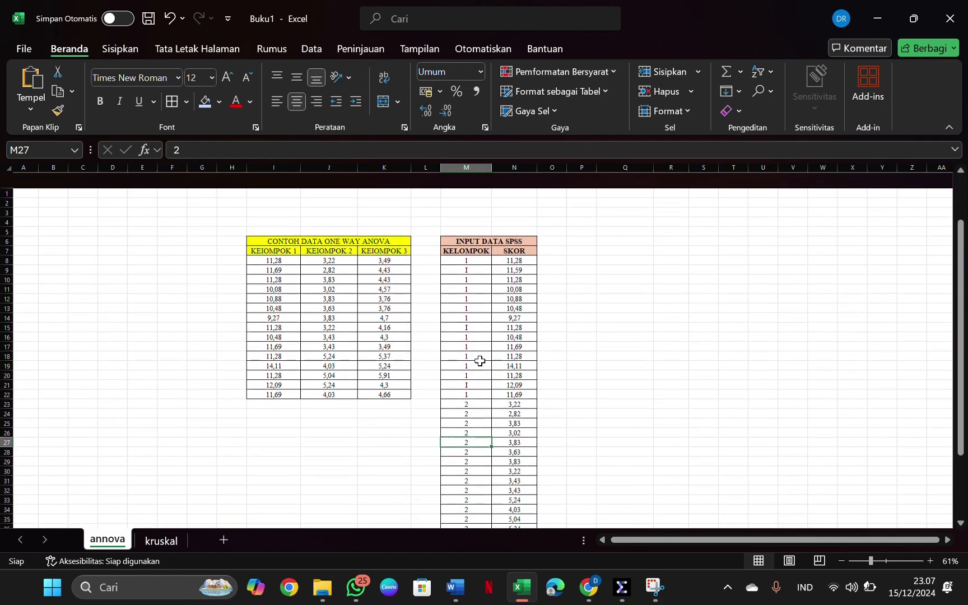
scroll(417, 367, down, 4)
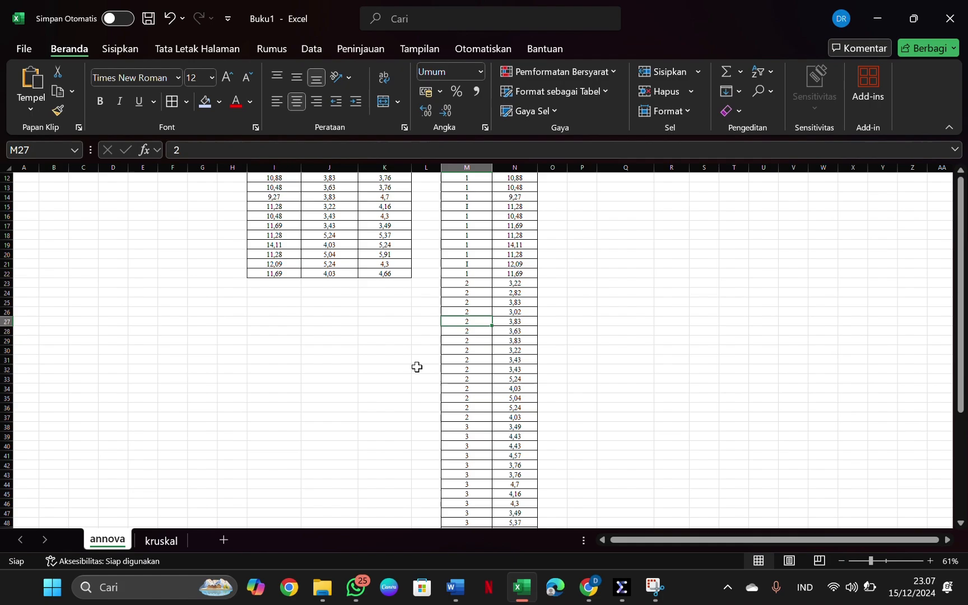
scroll(417, 367, down, 2)
scroll(458, 444, up, 6)
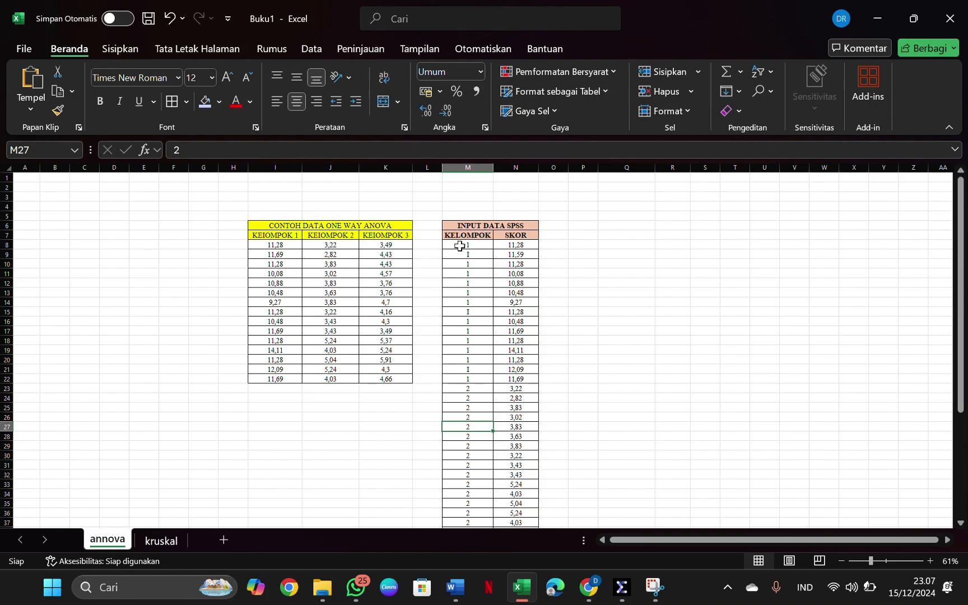
Copy the KELOMPOK and SKOR values in M8:N52 and paste them into the empty SPSS data sheet from the first cell
drag(459, 247, 517, 250)
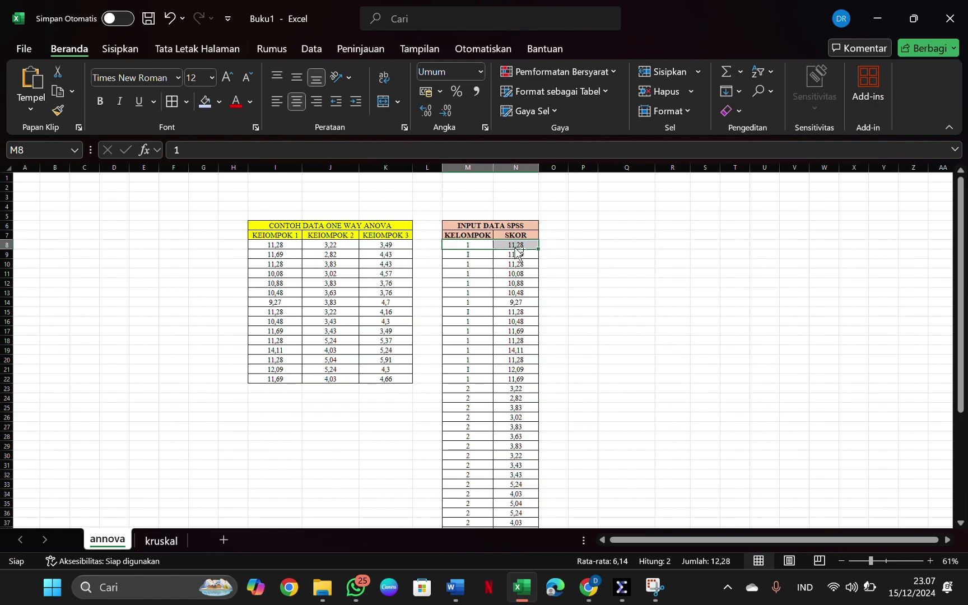
key(ctrl+shift+Down)
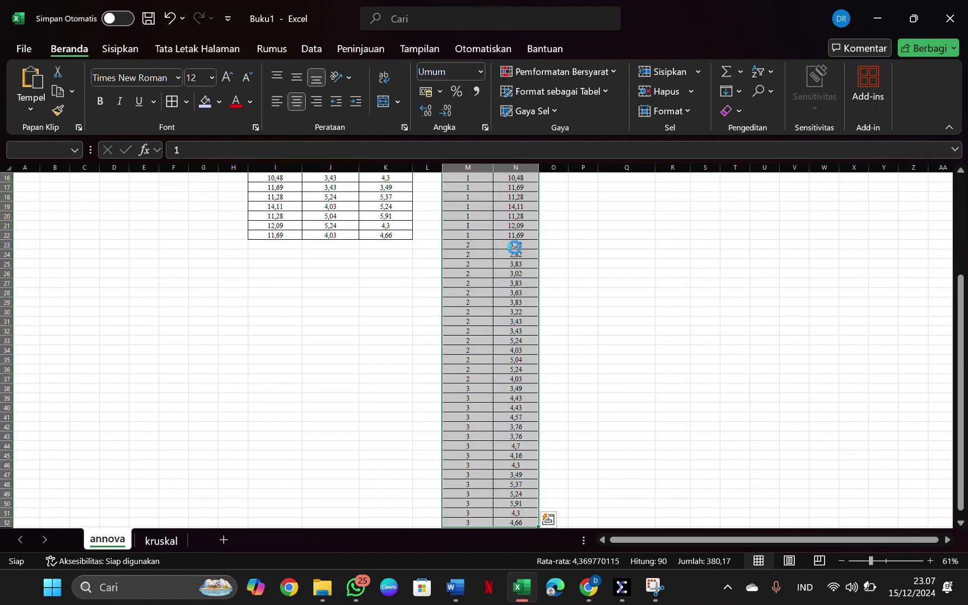
key(ctrl+c)
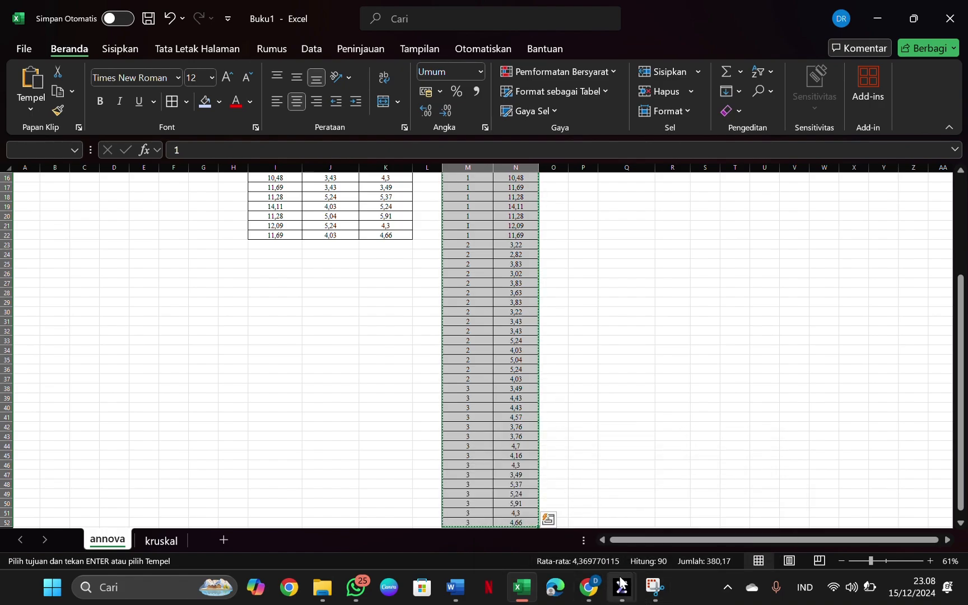
mouse_move(622, 587)
click(562, 523)
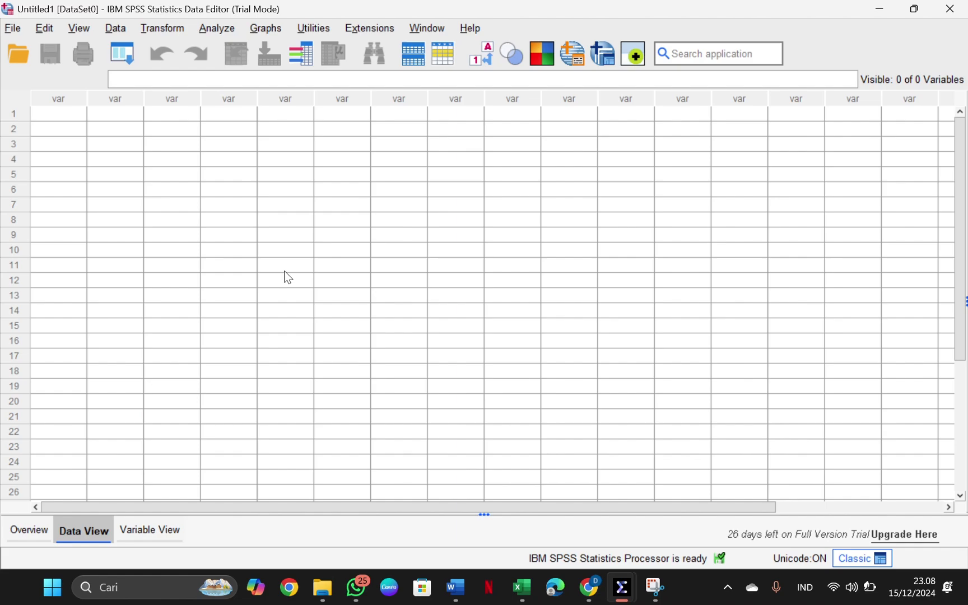
click(55, 115)
key(ctrl+v)
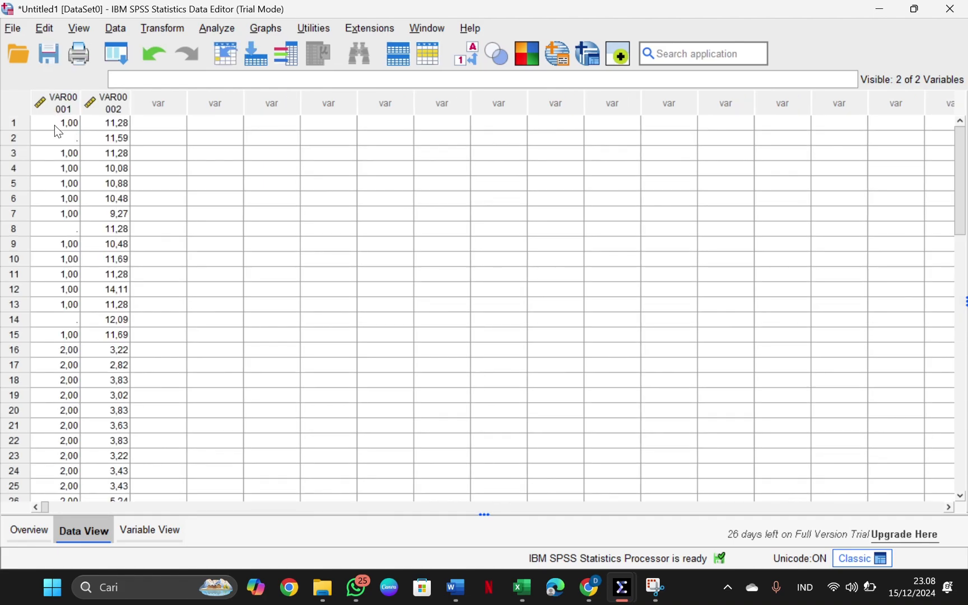
Fill the missing group values in rows 2, 8 and 14 of the first variable with 1
click(60, 139)
text(1)
key(Down)
key(Down)
key(Down)
key(Down)
key(Down)
key(Down)
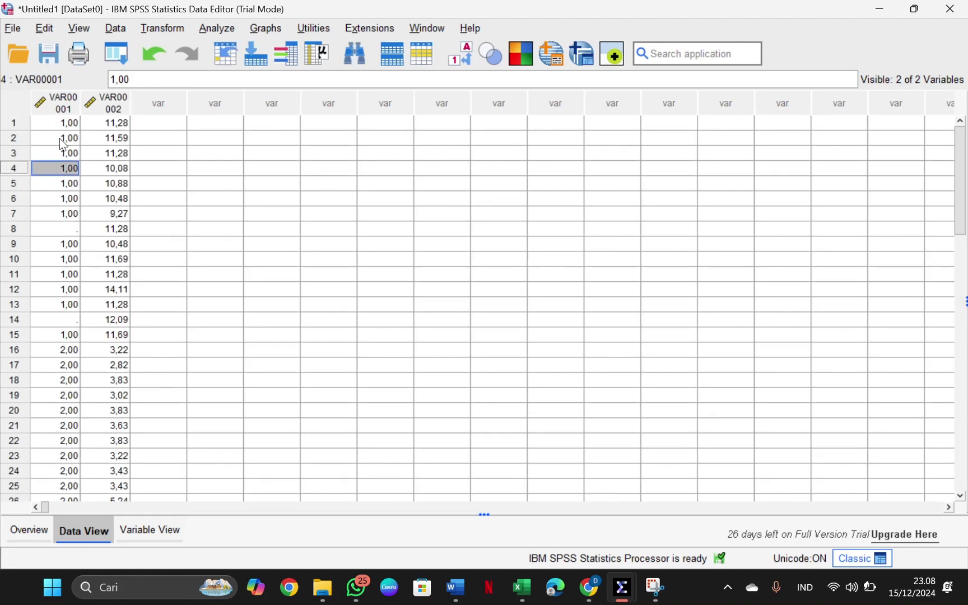
text(1)
key(Down)
key(Down)
key(Down)
key(Down)
key(Down)
key(Down)
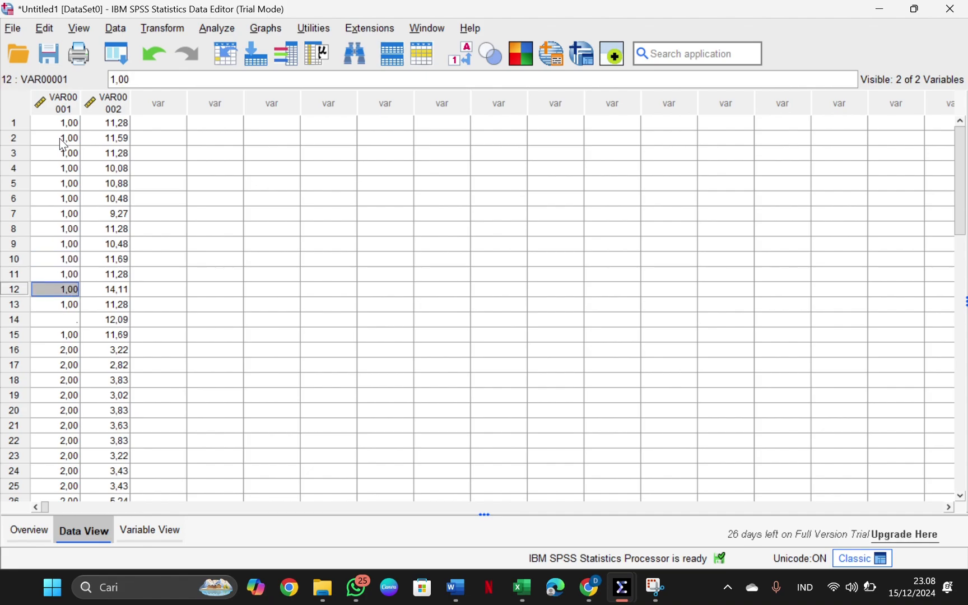
text(1)
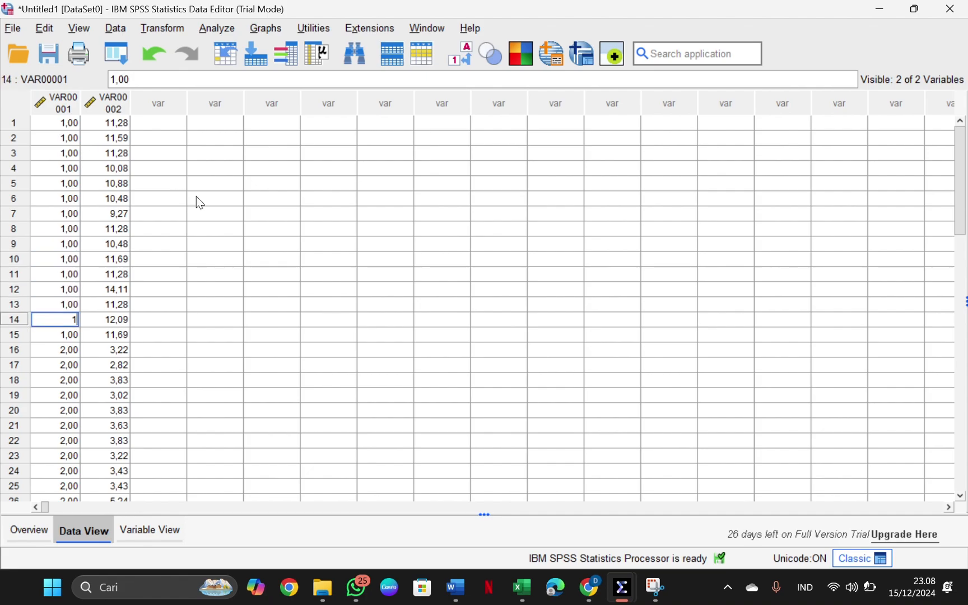
Rename the first variable to kelompok and the second to skor
scroll(77, 259, down, 3)
scroll(75, 252, down, 10)
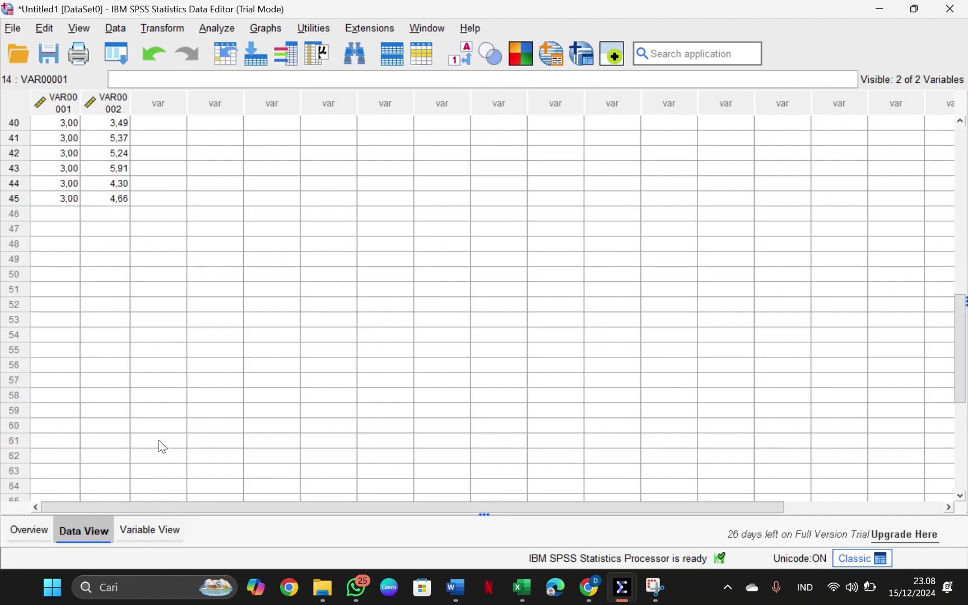
click(157, 536)
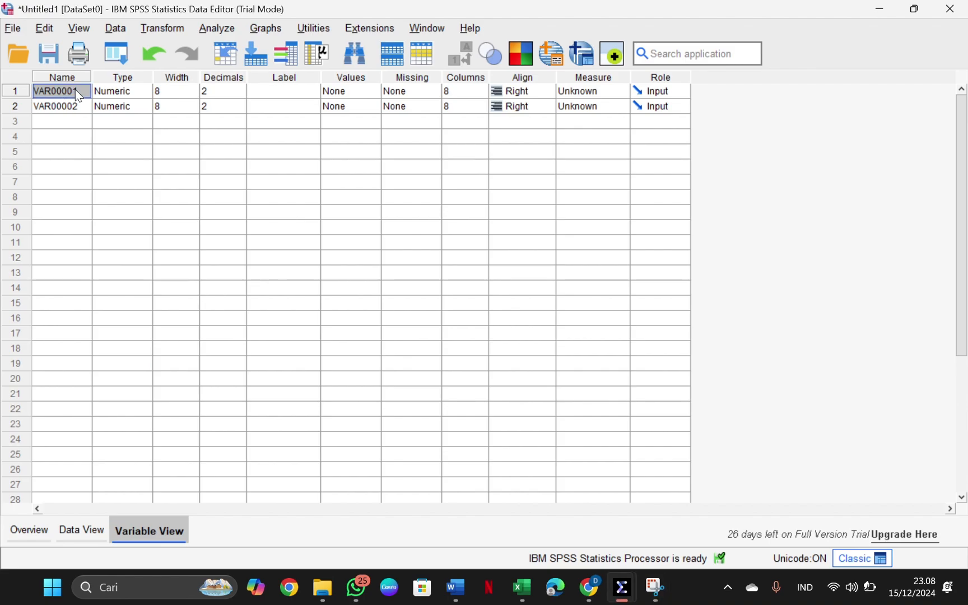
text(kelompok)
key(Return)
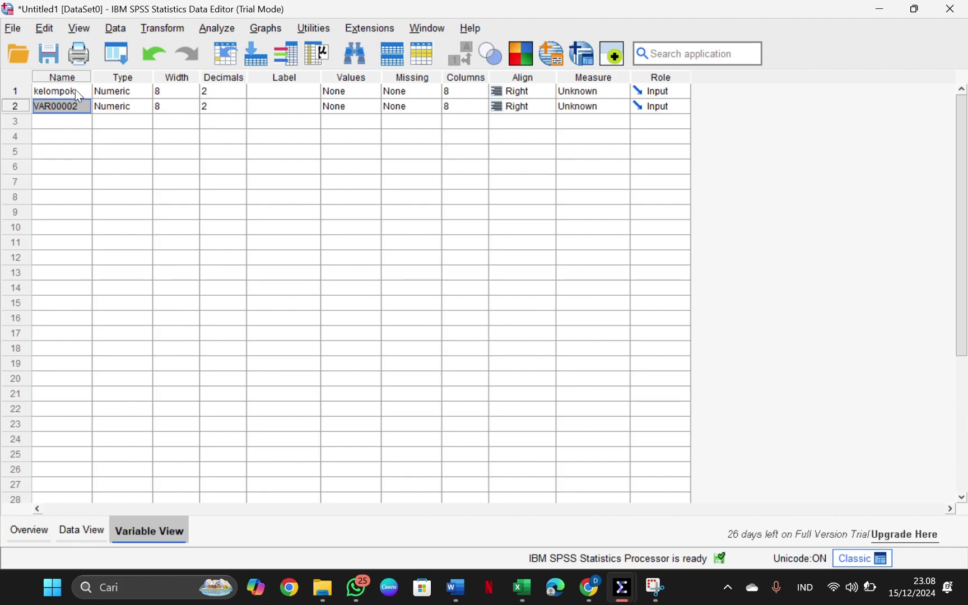
text(skor)
Set the decimals of both the kelompok and skor variables to 0
click(225, 93)
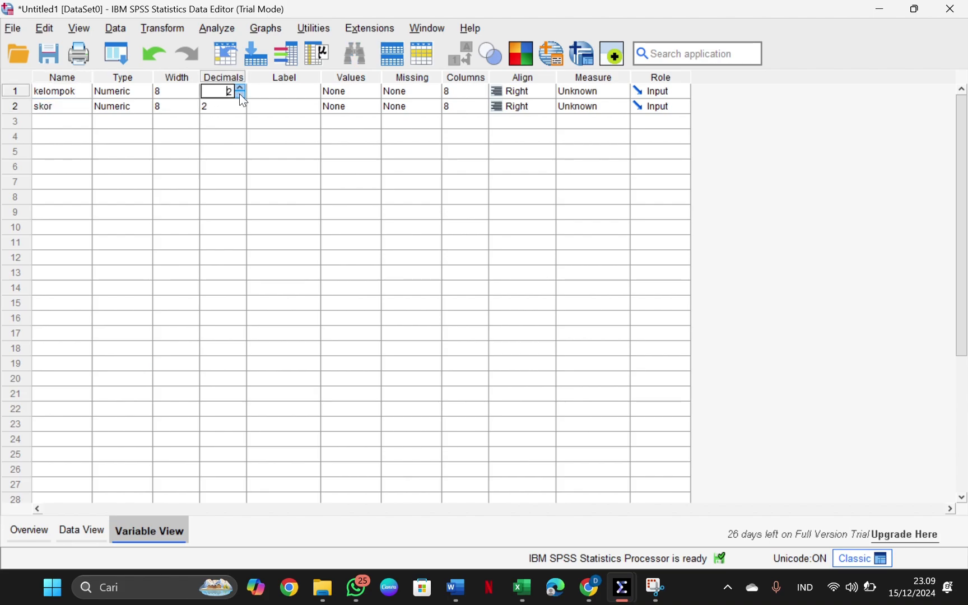
click(239, 94)
click(240, 94)
click(239, 102)
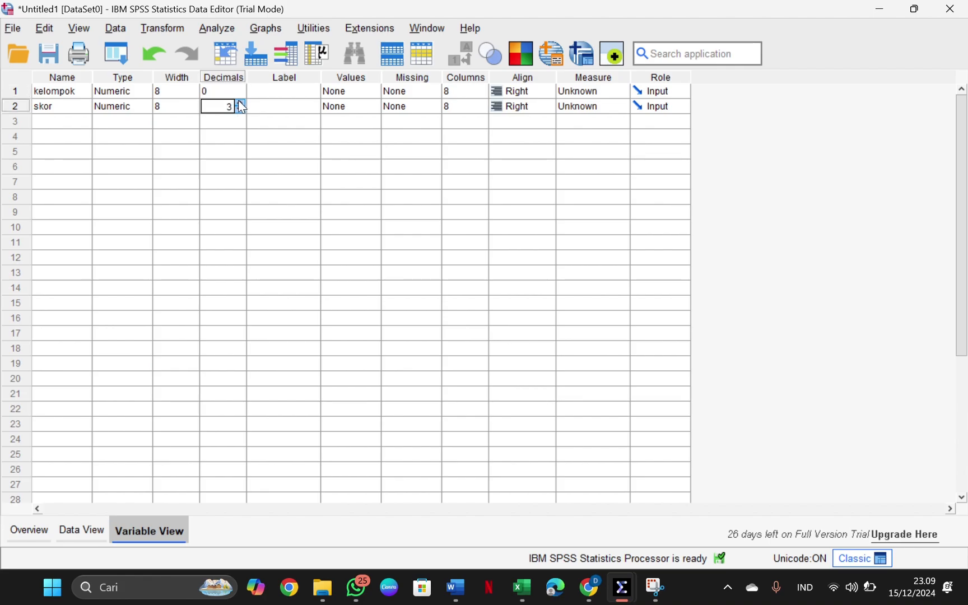
click(240, 103)
Start value labels for the kelompok variable, labelling value 1 as "kelompok 1"
click(365, 95)
click(374, 91)
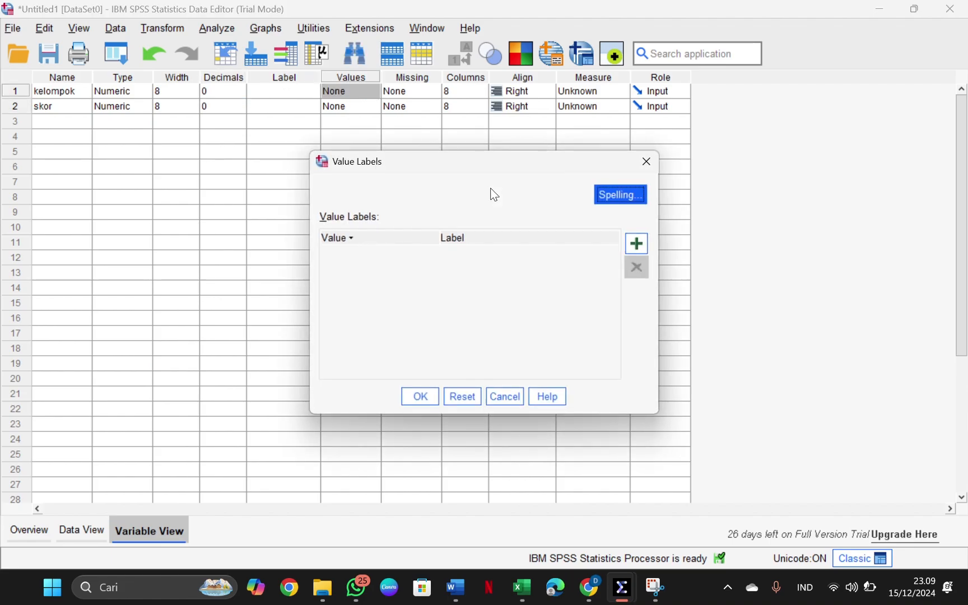
click(637, 242)
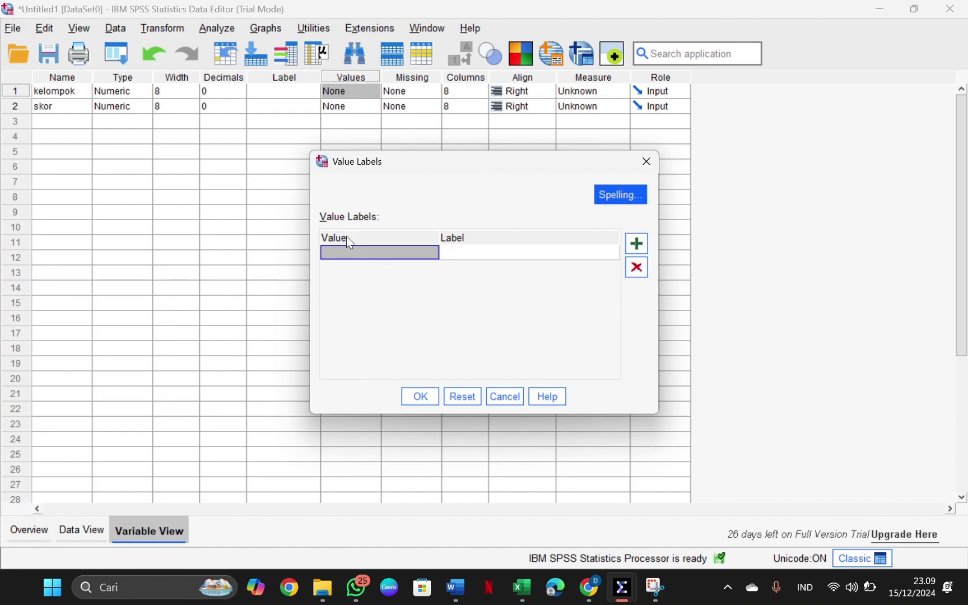
text(1)
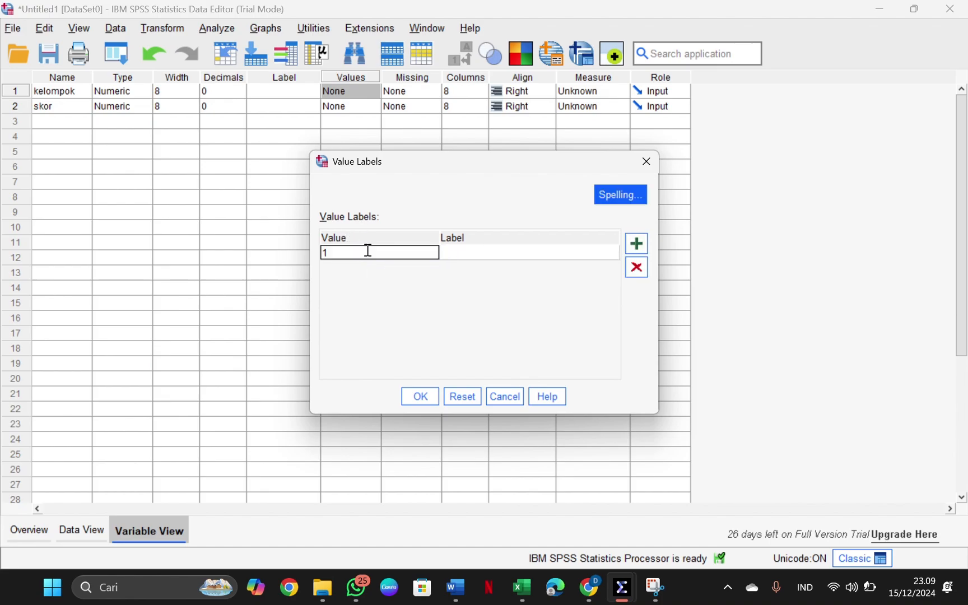
key(Tab)
text(kelompok)
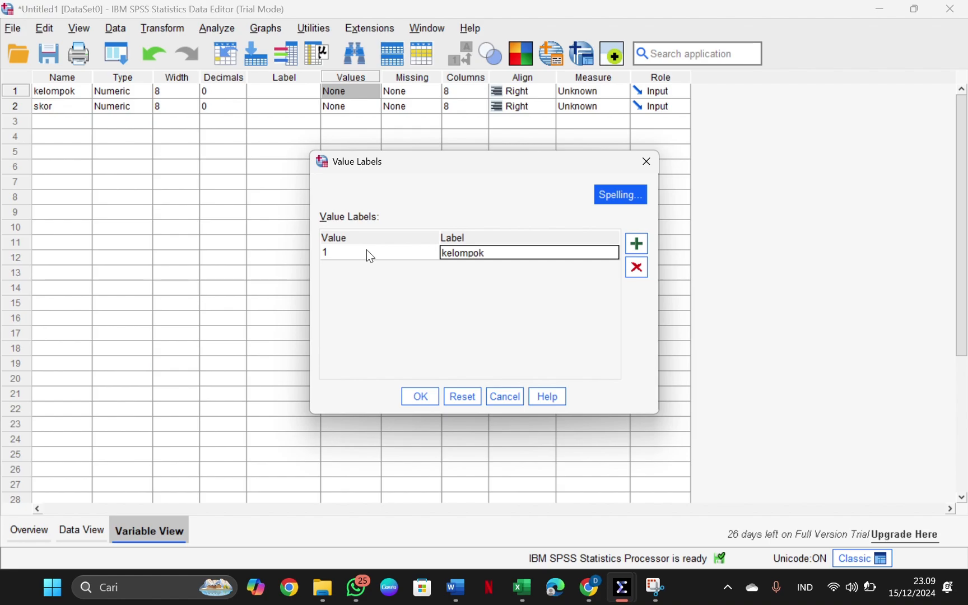
text( 1)
Add the value labels 2 = "kelompok 2" and 3 = "kelompok 3" and apply the labels to the variable
click(634, 246)
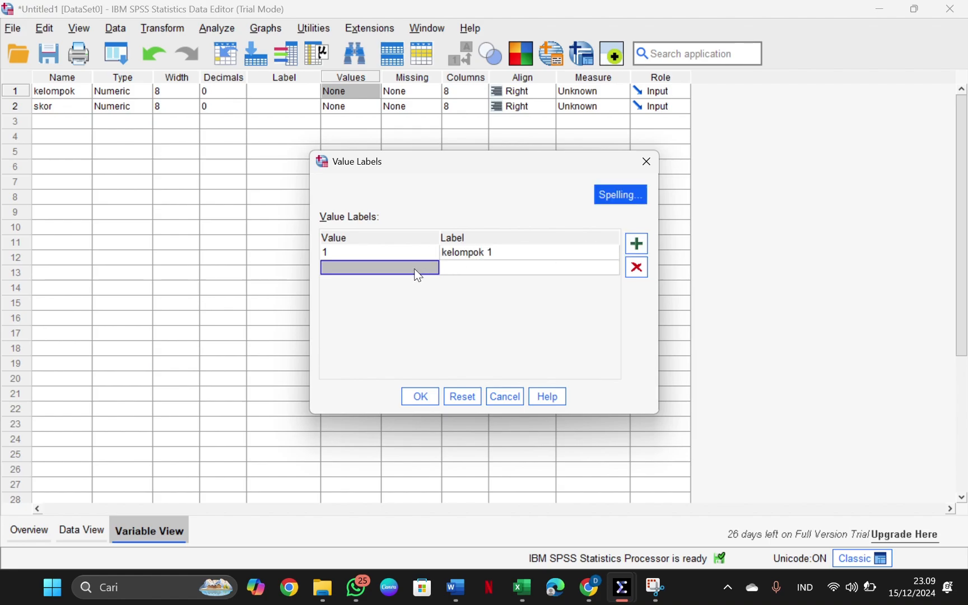
text(2)
key(Tab)
text(kelom)
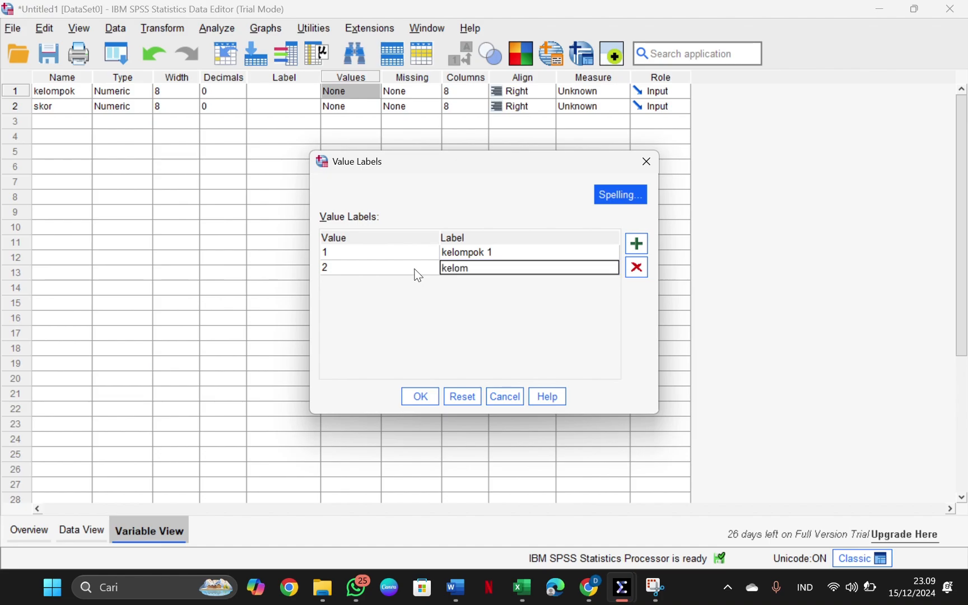
text(pok 2)
click(637, 245)
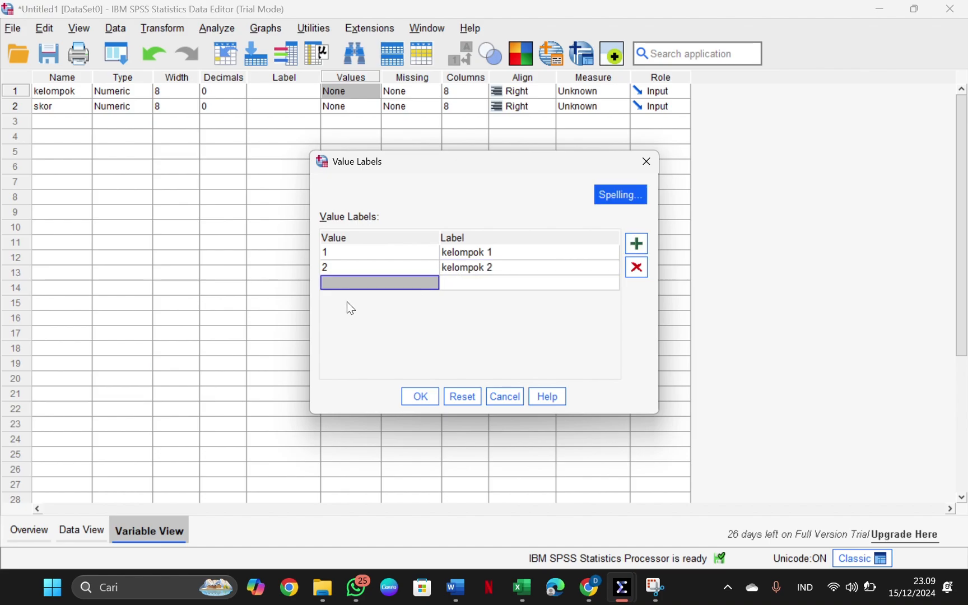
text(3)
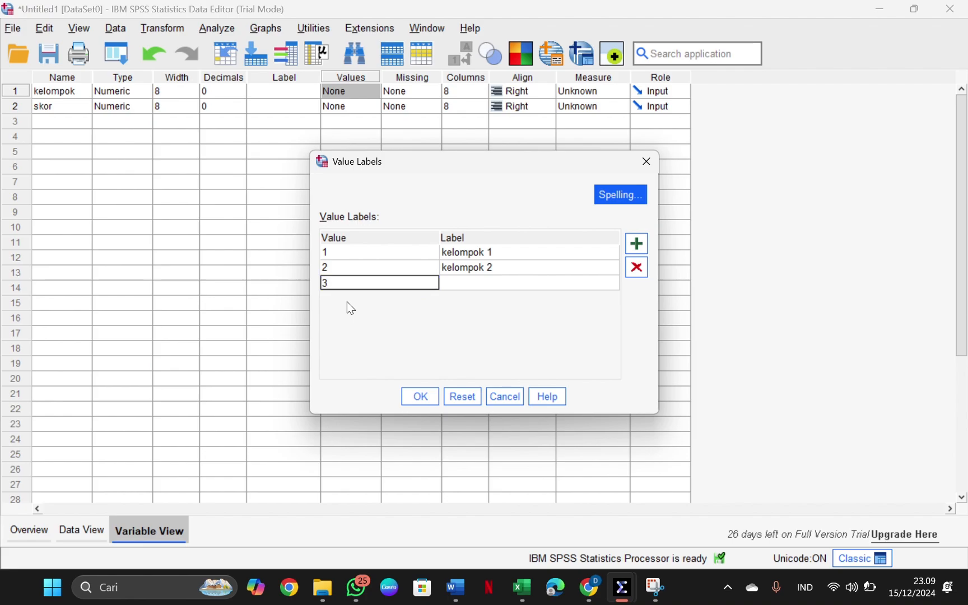
key(Tab)
text(kelompok 3)
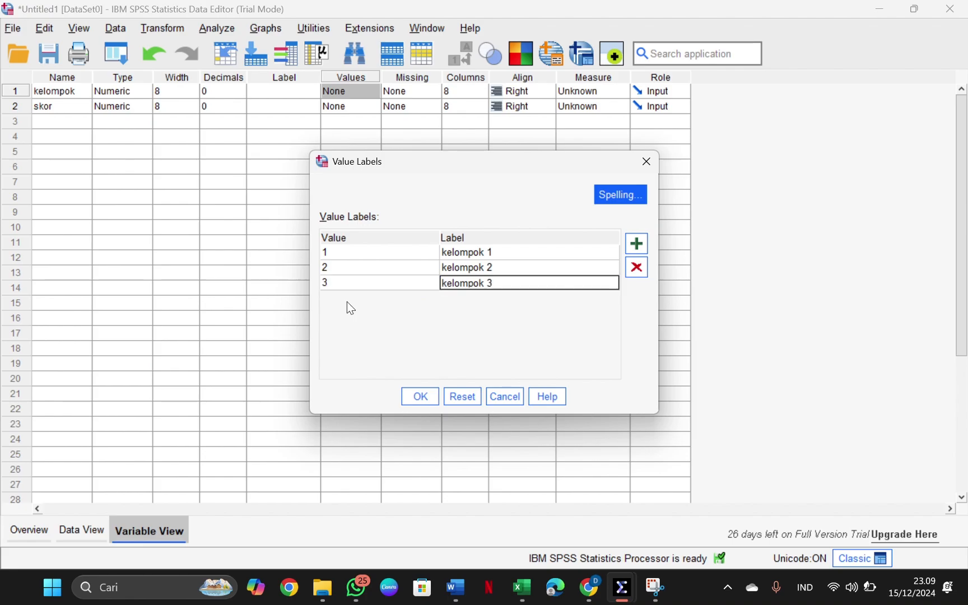
click(422, 399)
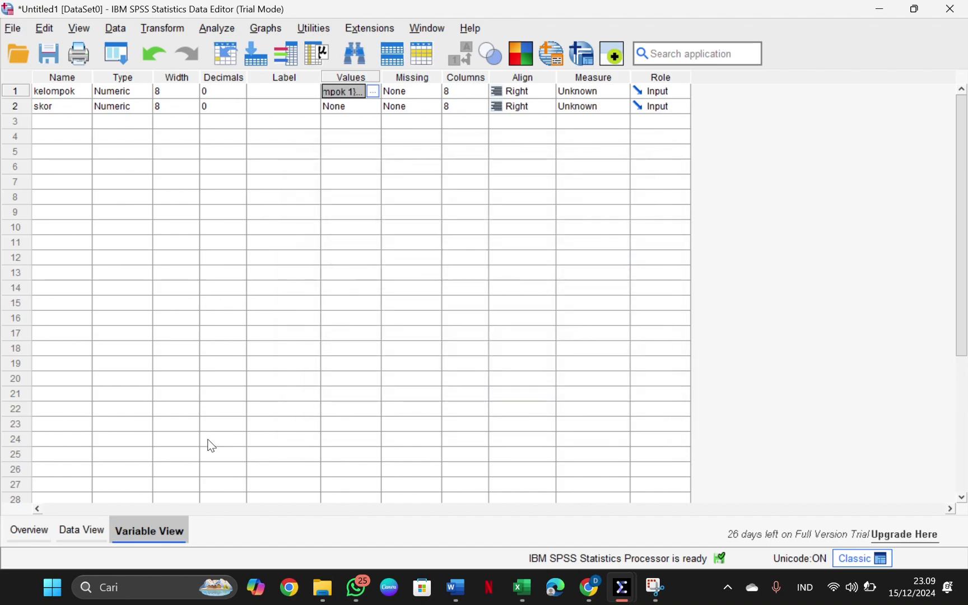
Set up an Explore analysis from the data sheet with kelompok as the factor and skor as the dependent variable
click(88, 529)
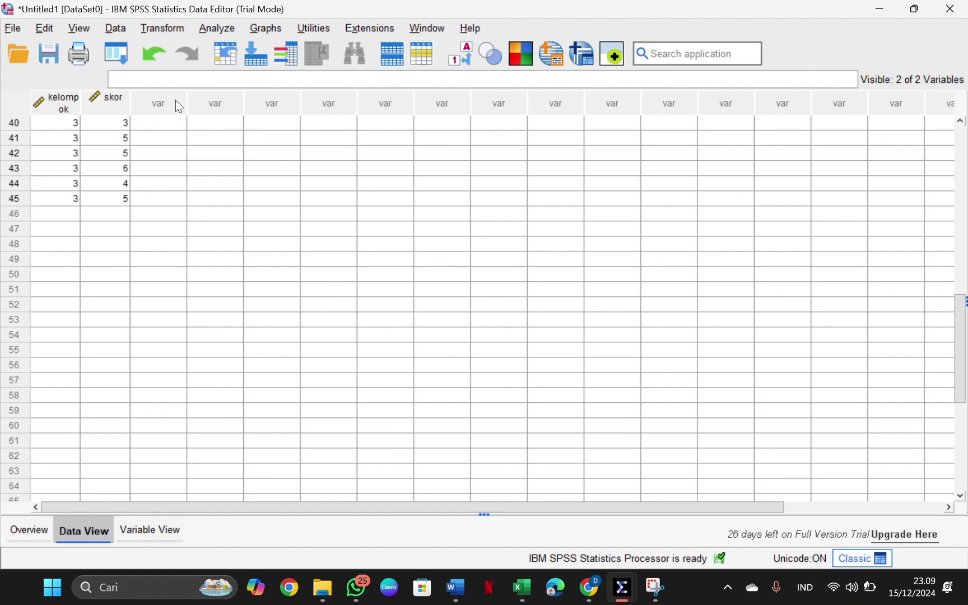
click(218, 31)
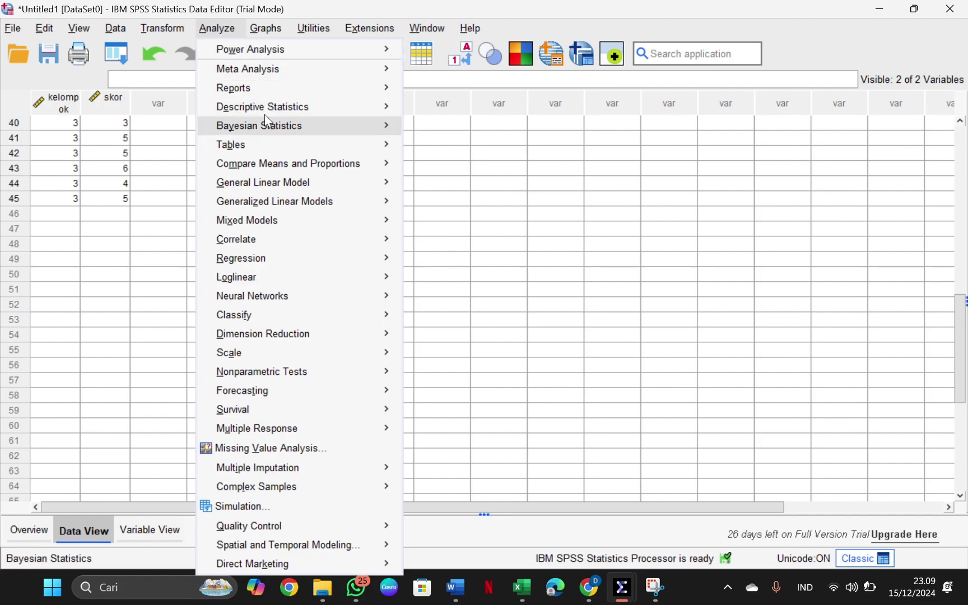
mouse_move(265, 108)
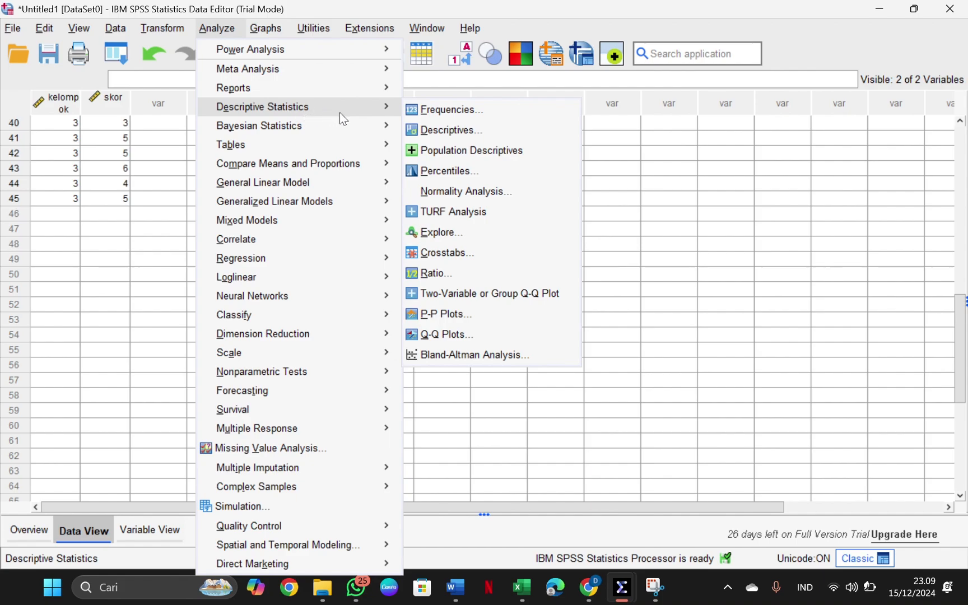
click(487, 233)
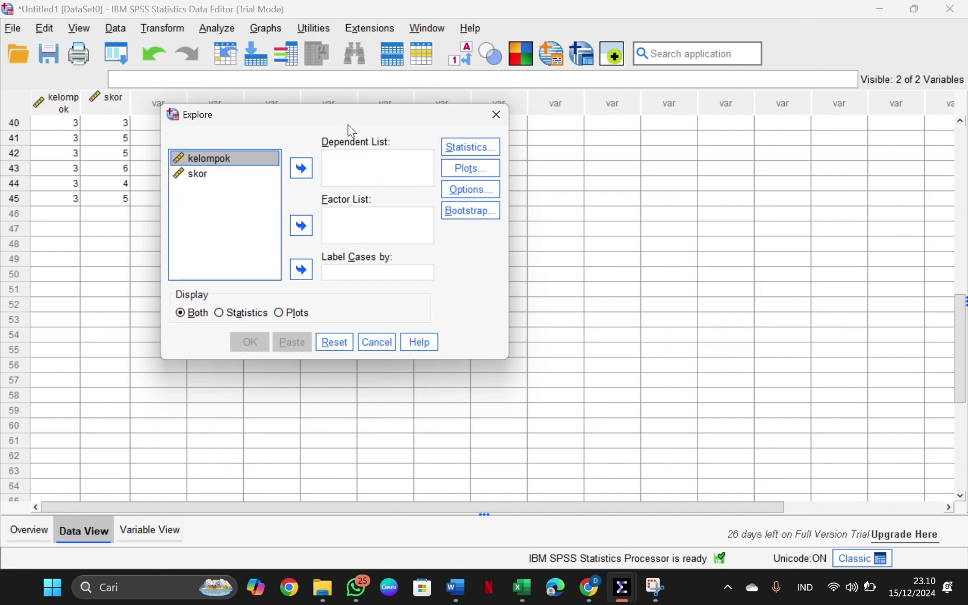
mouse_move(300, 118)
mouse_down()
mouse_move(277, 97)
mouse_move(295, 106)
mouse_up()
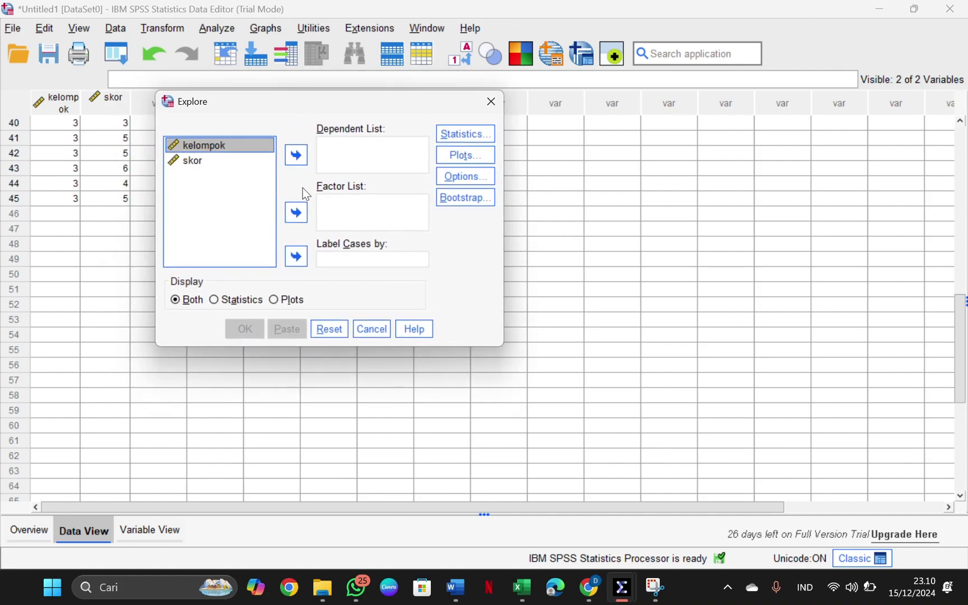
click(296, 213)
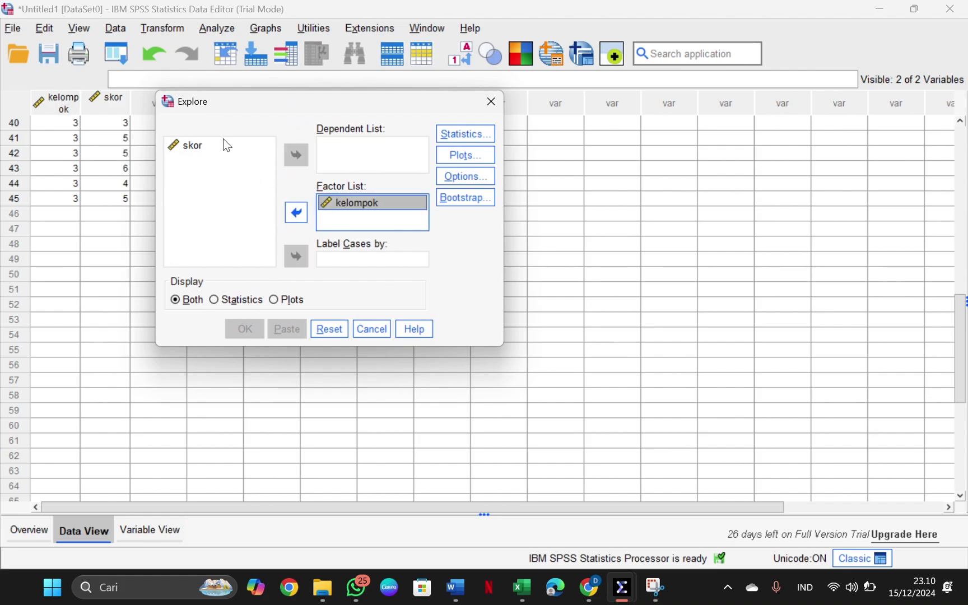
click(204, 147)
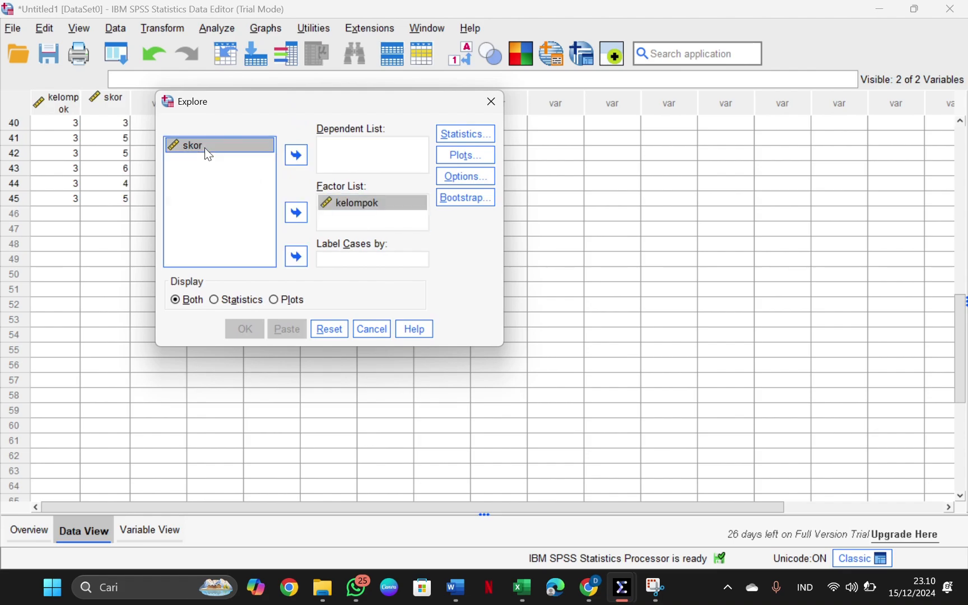
click(296, 157)
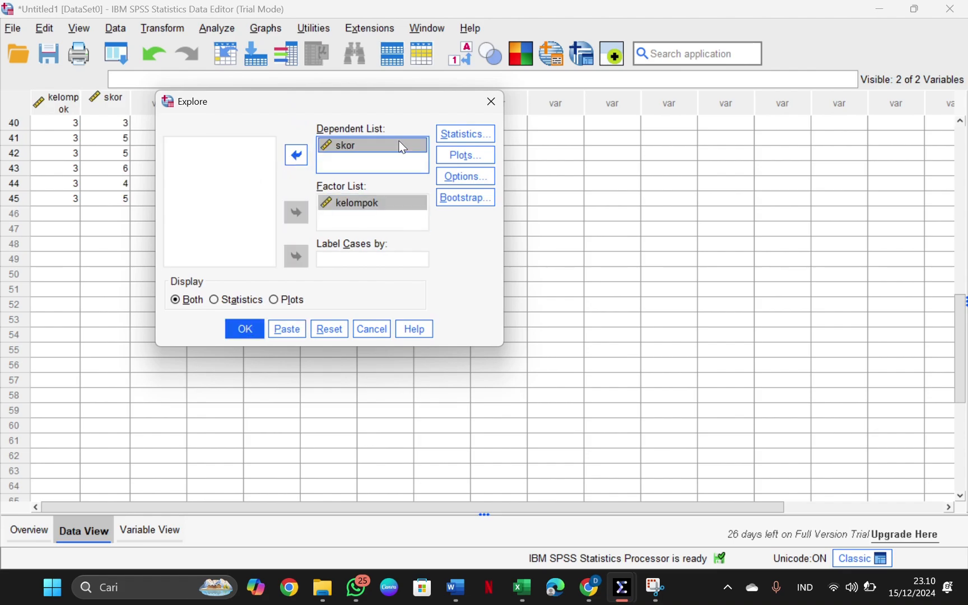
Include normality plots with tests in the Explore analysis of skor by kelompok and run it
click(461, 177)
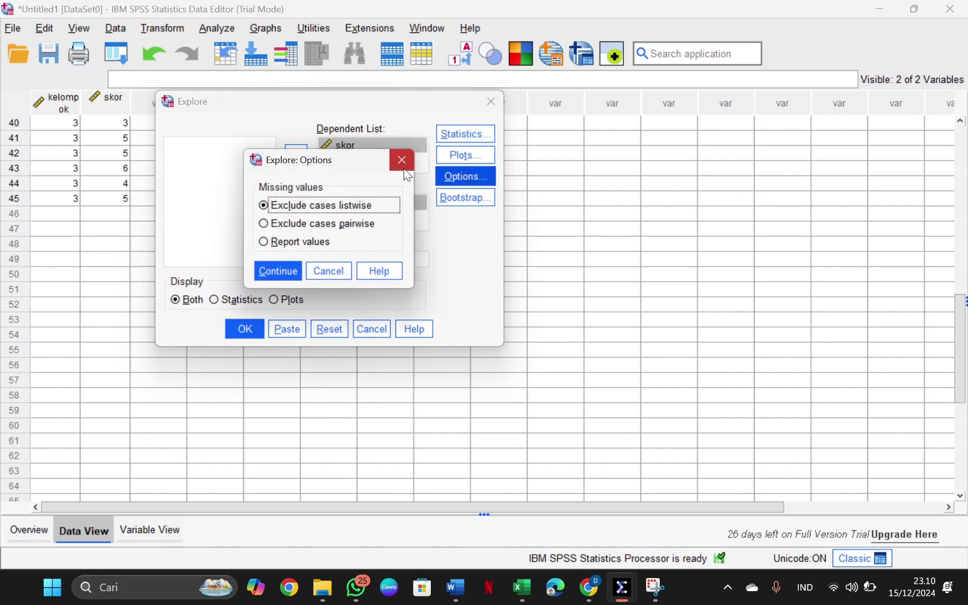
click(409, 161)
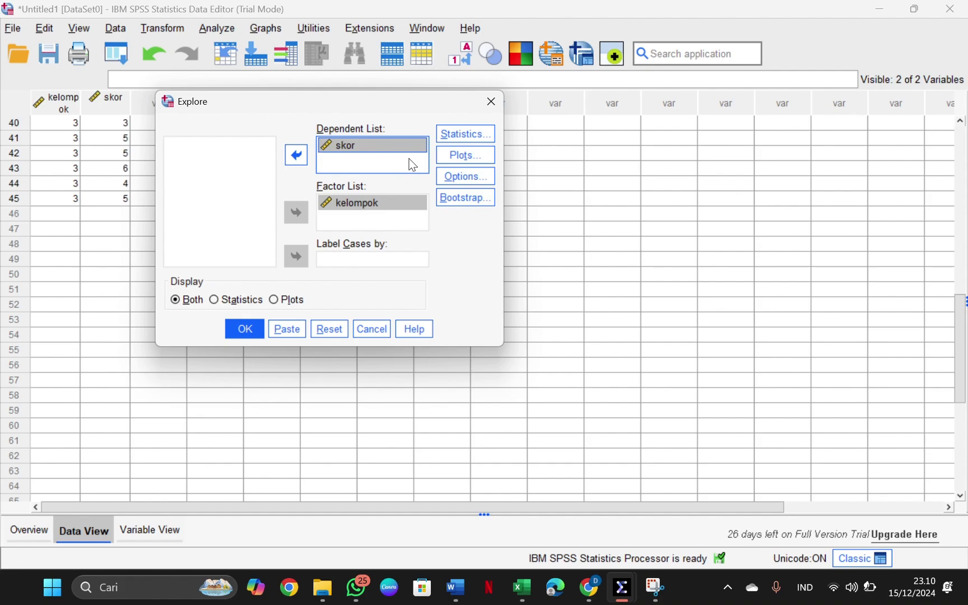
click(459, 163)
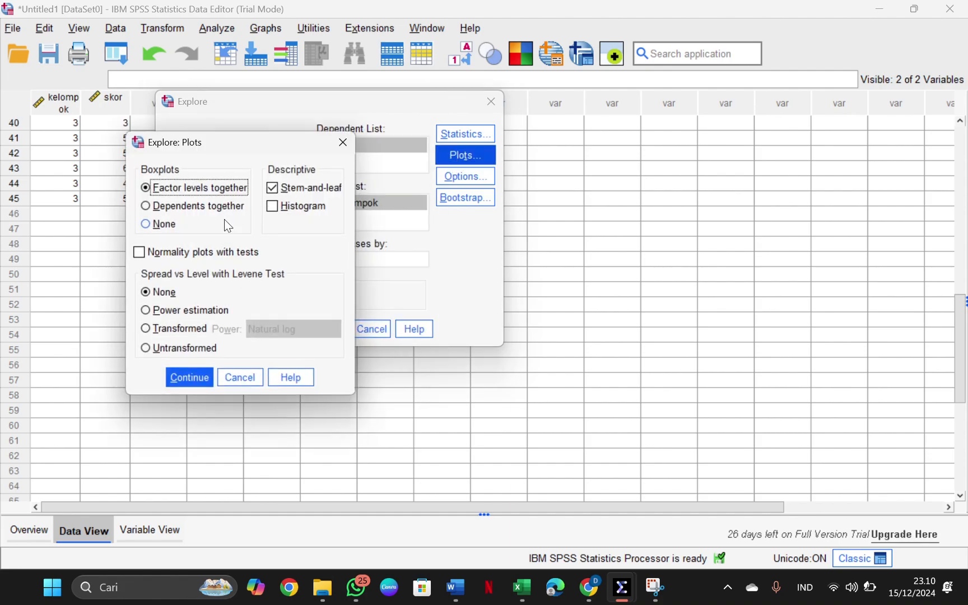
click(144, 259)
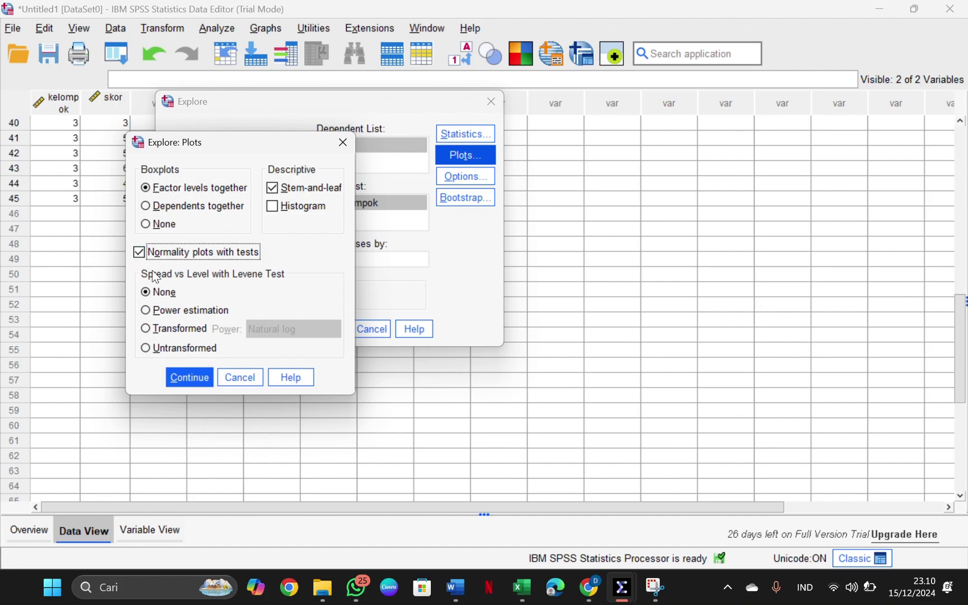
click(199, 379)
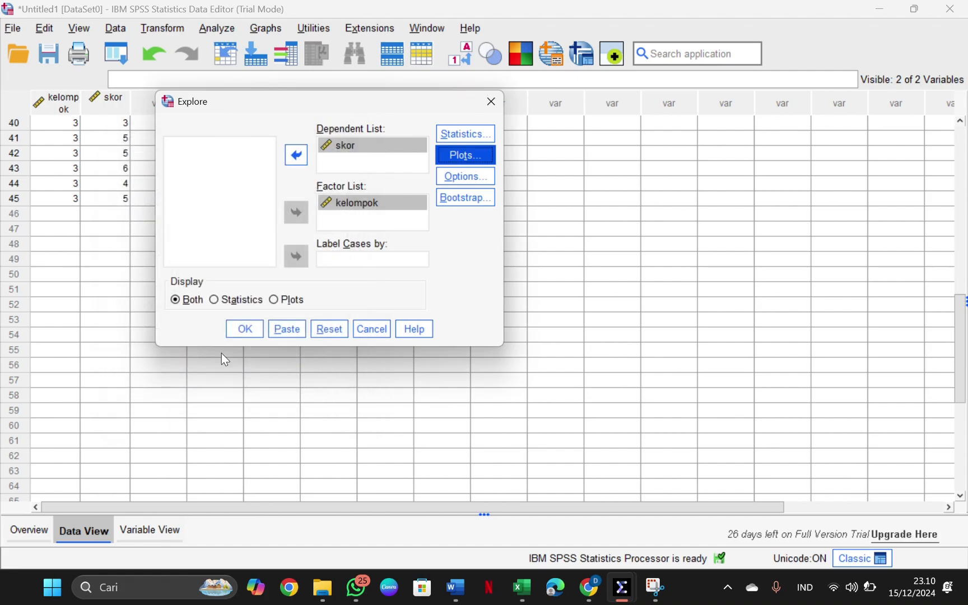
click(235, 333)
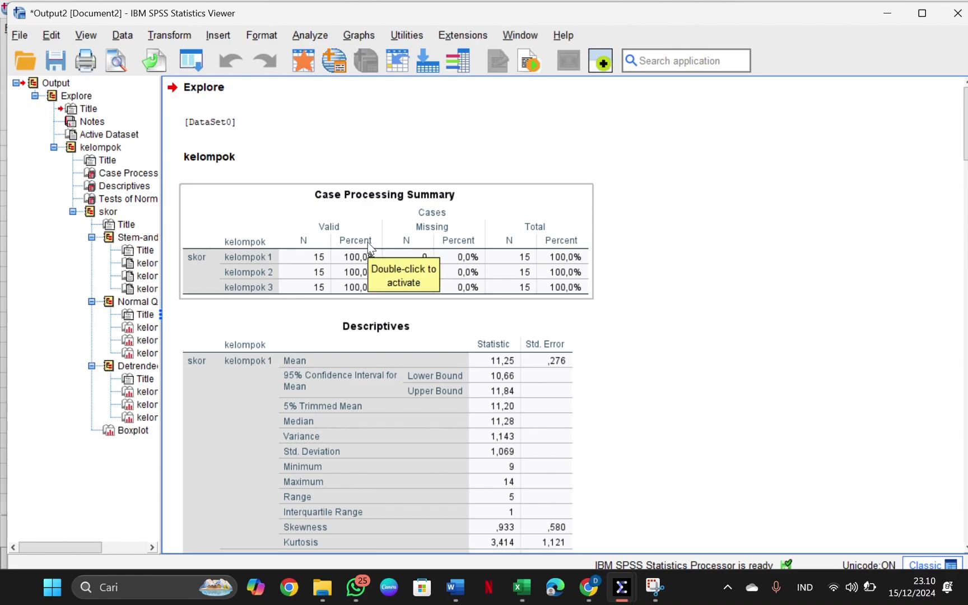
Examine the Tests of Normality table in the Explore output, comparing the Kolmogorov-Smirnov and Shapiro-Wilk significance for each kelompok
scroll(368, 248, down, 15)
scroll(369, 247, up, 3)
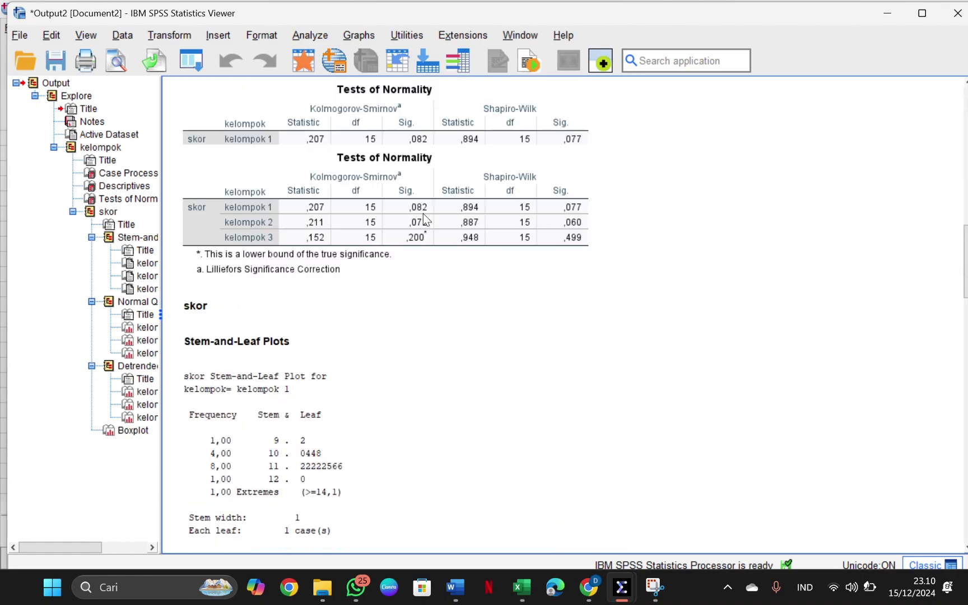
scroll(424, 219, up, 3)
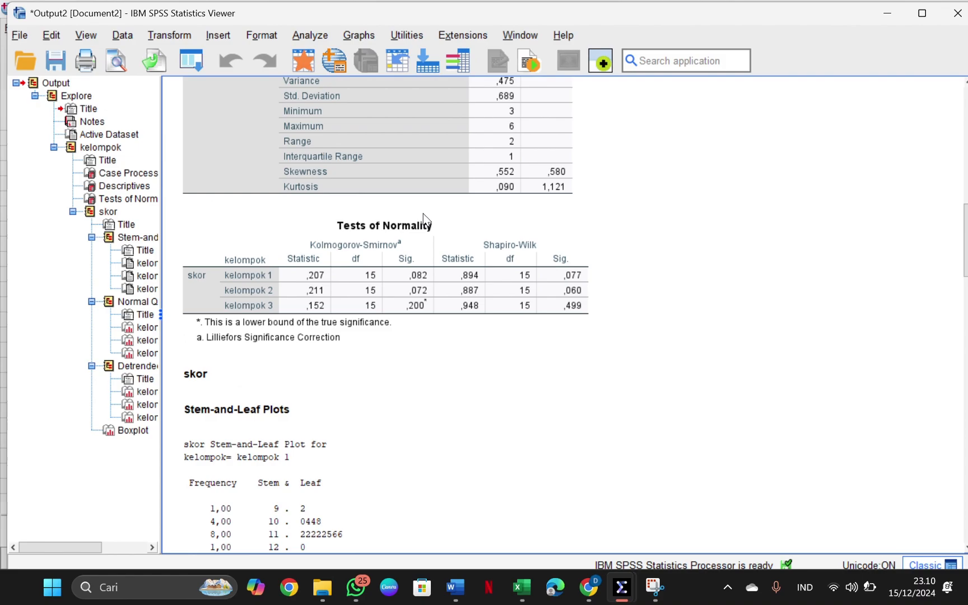
click(426, 219)
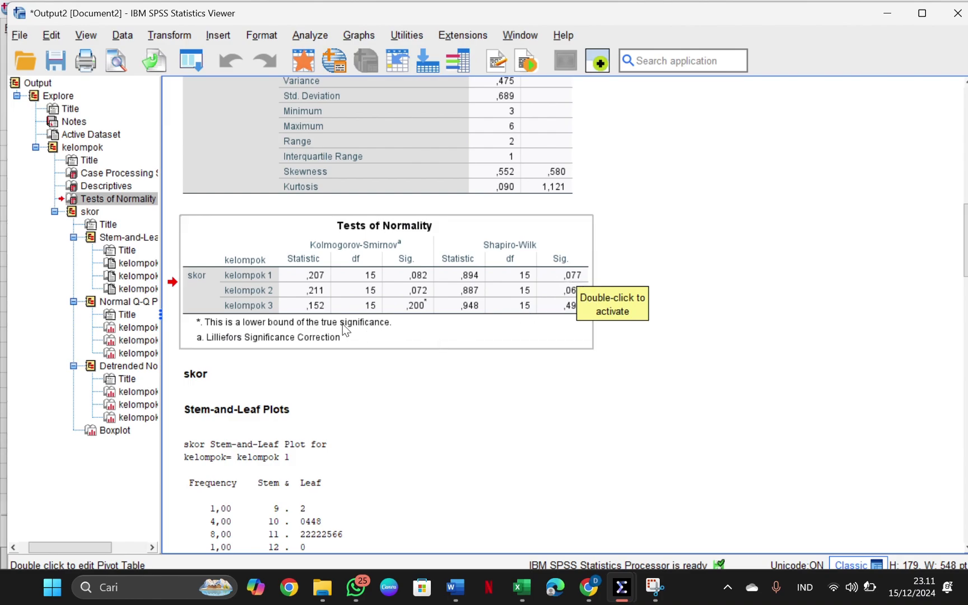
click(383, 374)
click(265, 300)
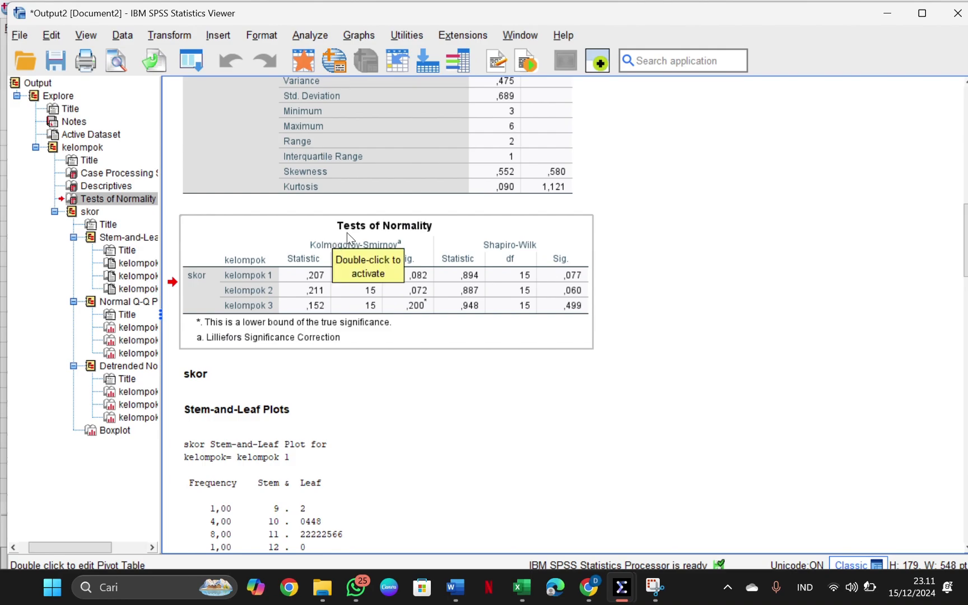
scroll(452, 242, up, 4)
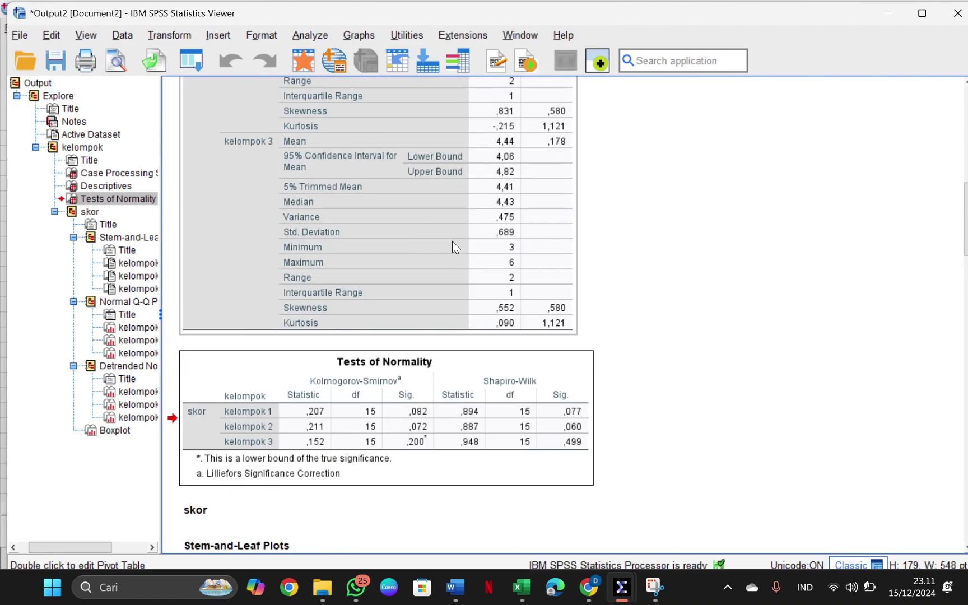
scroll(431, 217, down, 2)
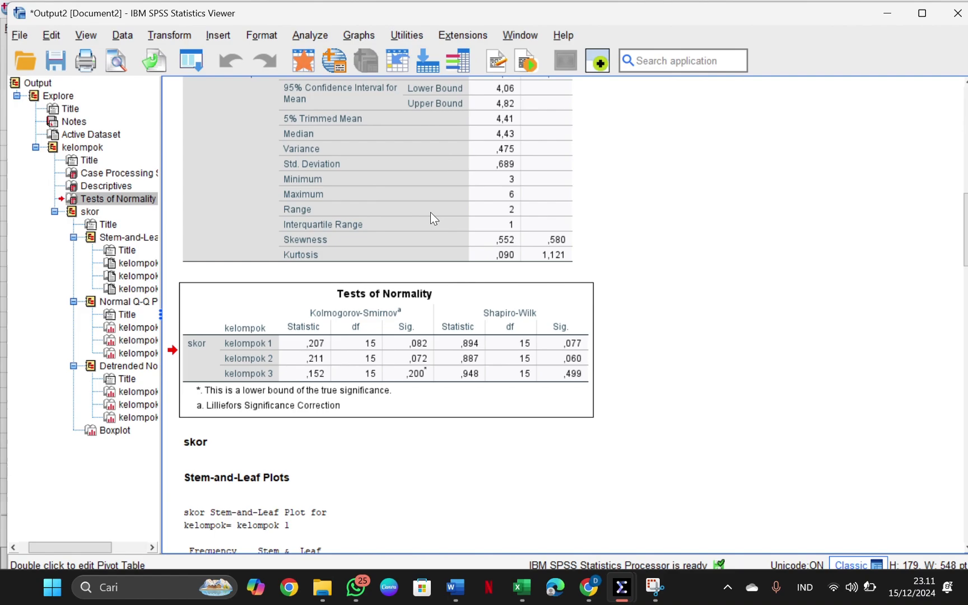
scroll(431, 218, up, 4)
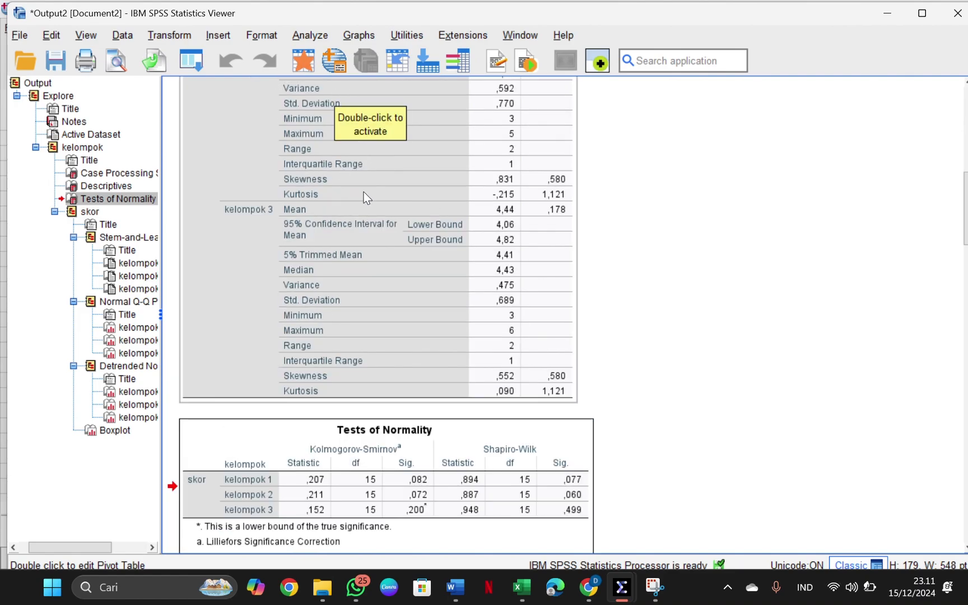
Set up a One-Way ANOVA with kelompok as the factor and skor as the dependent variable
click(308, 36)
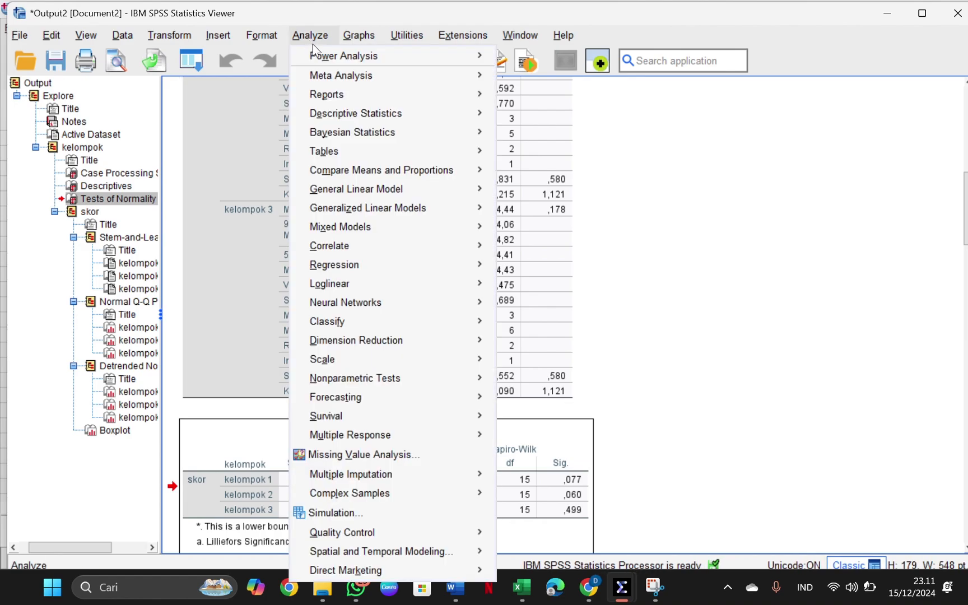
mouse_move(369, 169)
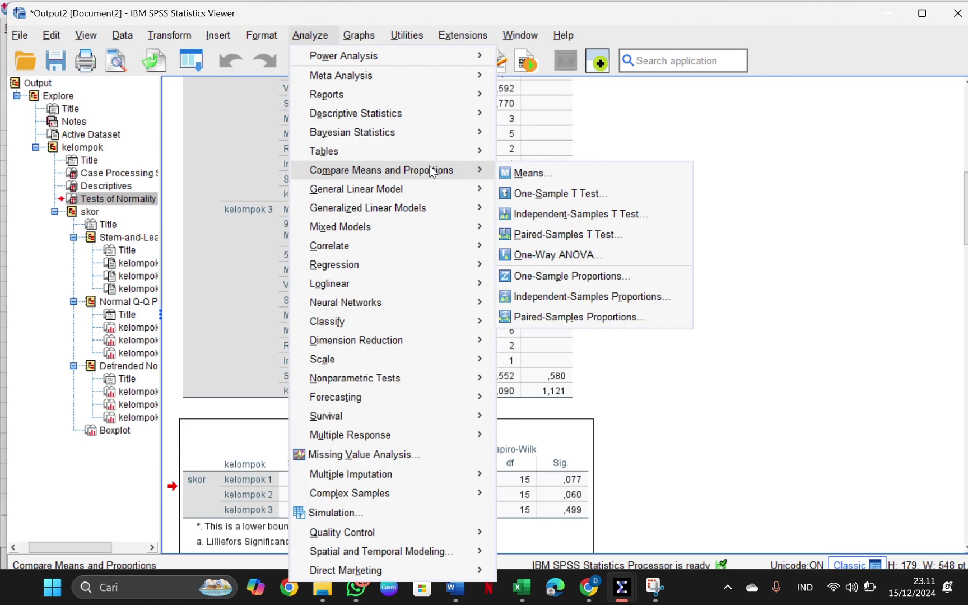
click(536, 254)
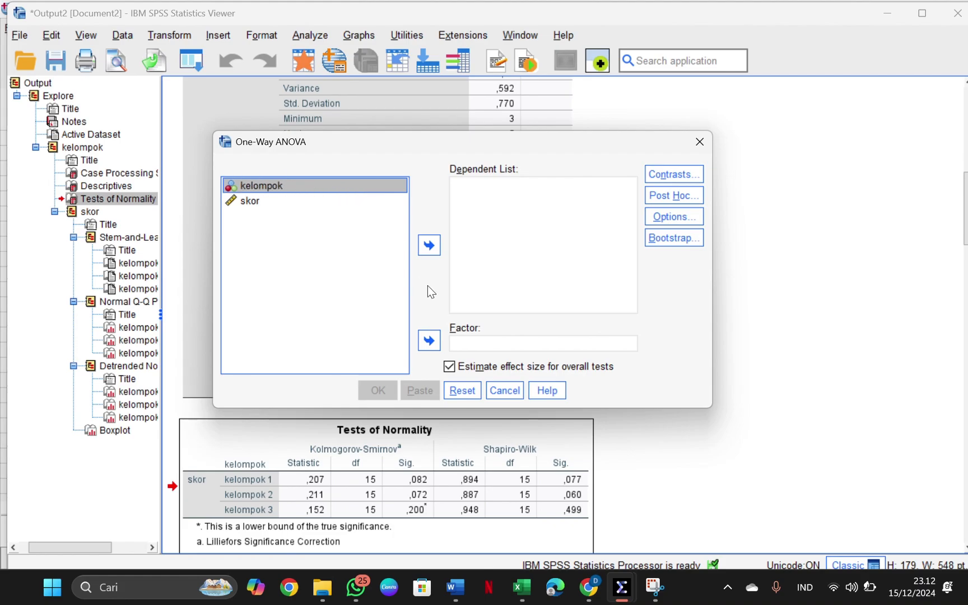
click(433, 341)
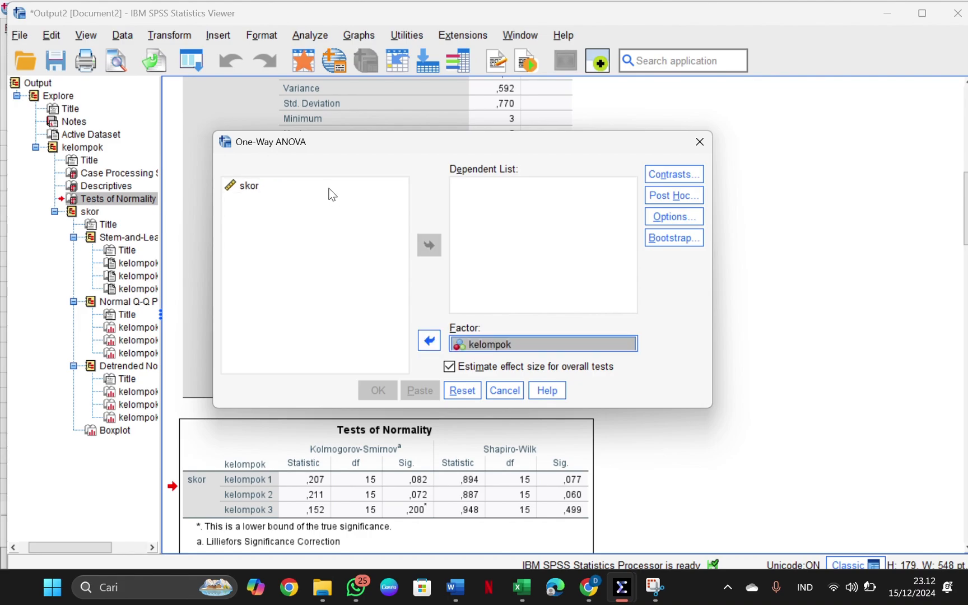
click(329, 188)
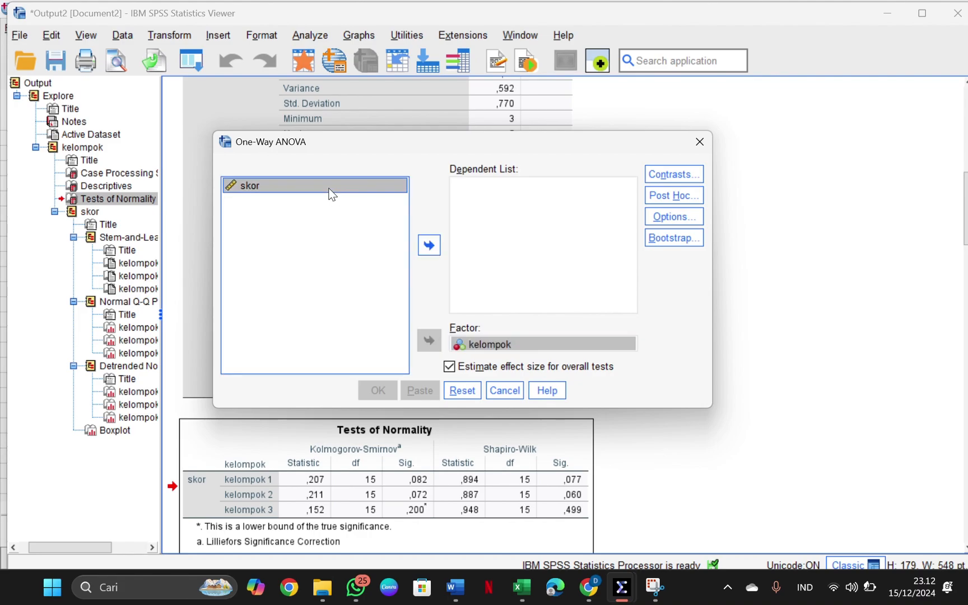
click(437, 244)
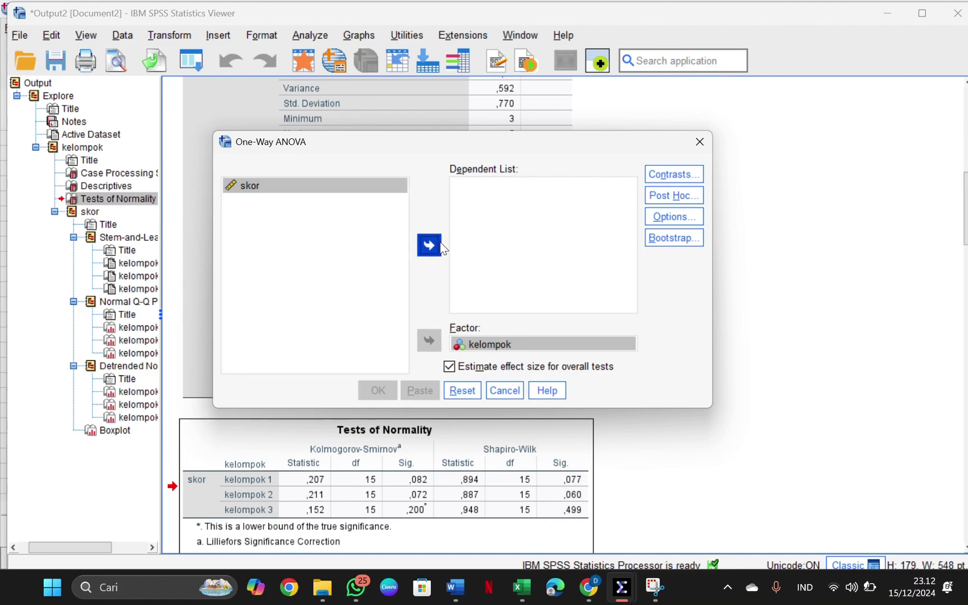
Include the homogeneity of variance test in the One-Way ANOVA and run the analysis
click(671, 218)
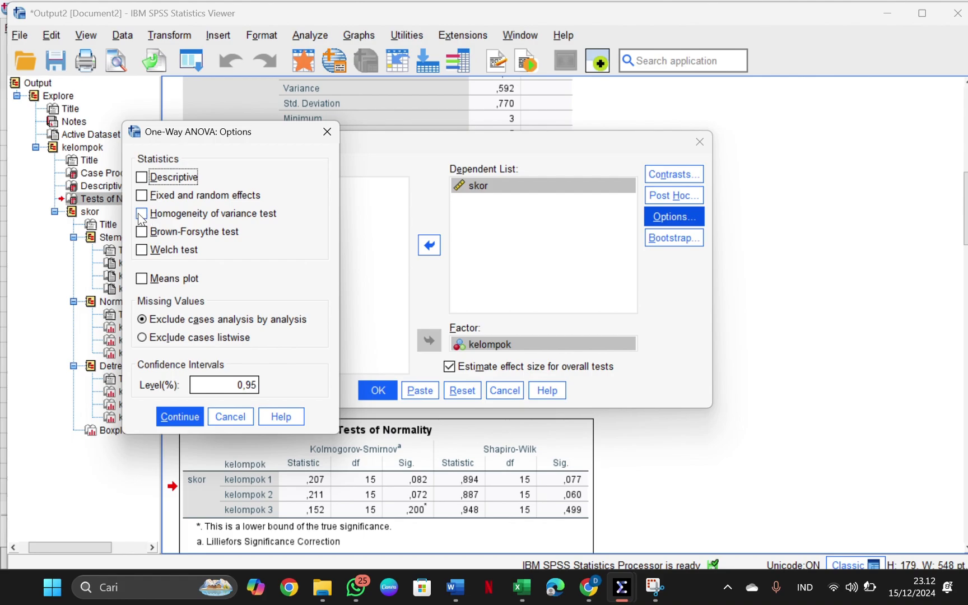
click(141, 215)
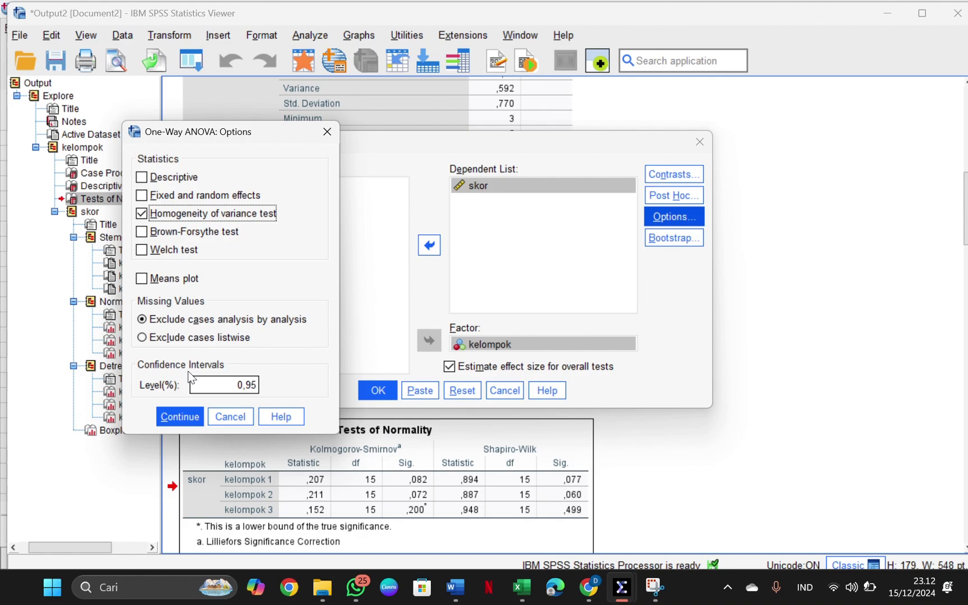
click(169, 413)
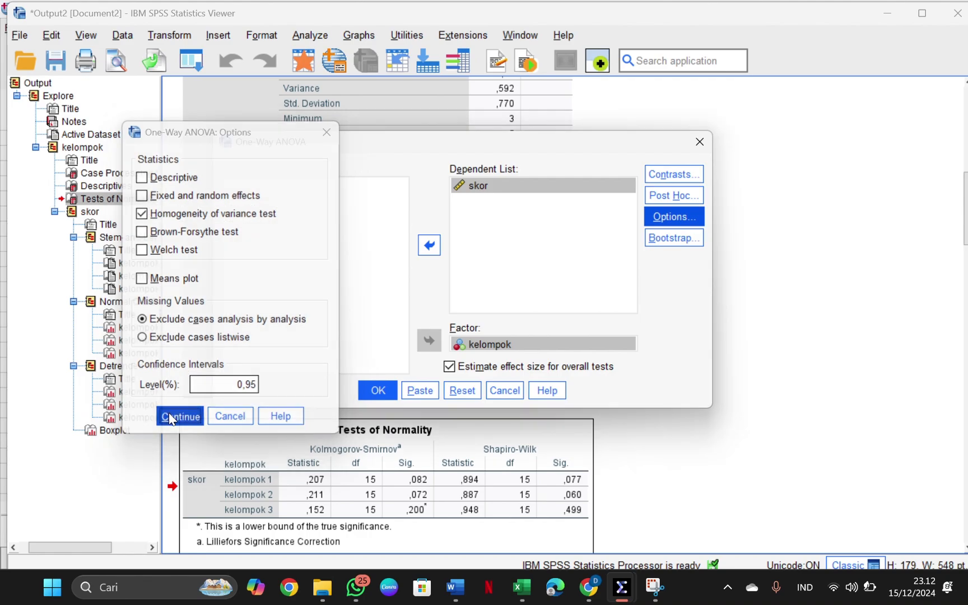
click(382, 392)
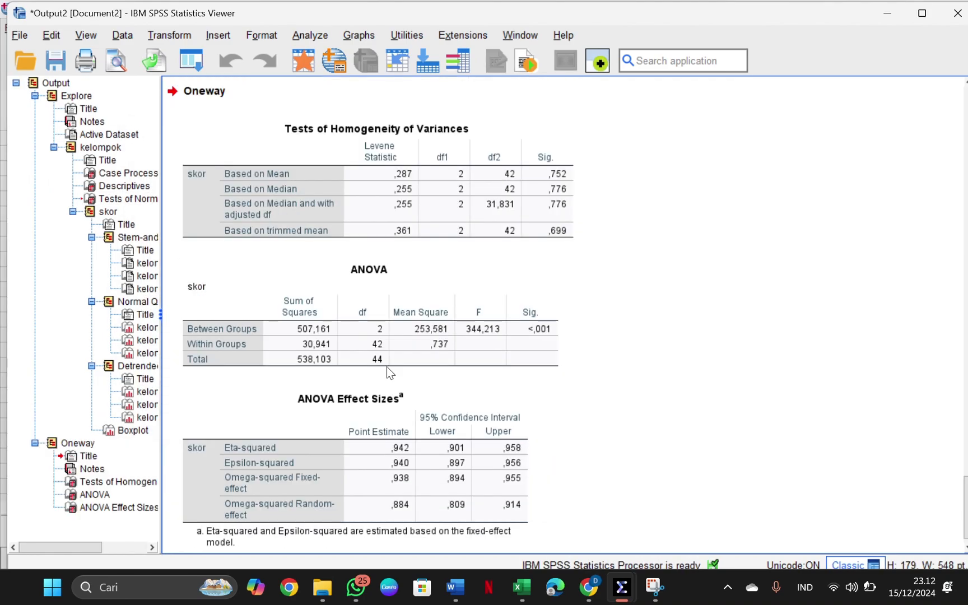
Examine the significance values in the Tests of Homogeneity of Variances and ANOVA tables of the Oneway output
click(386, 366)
click(419, 184)
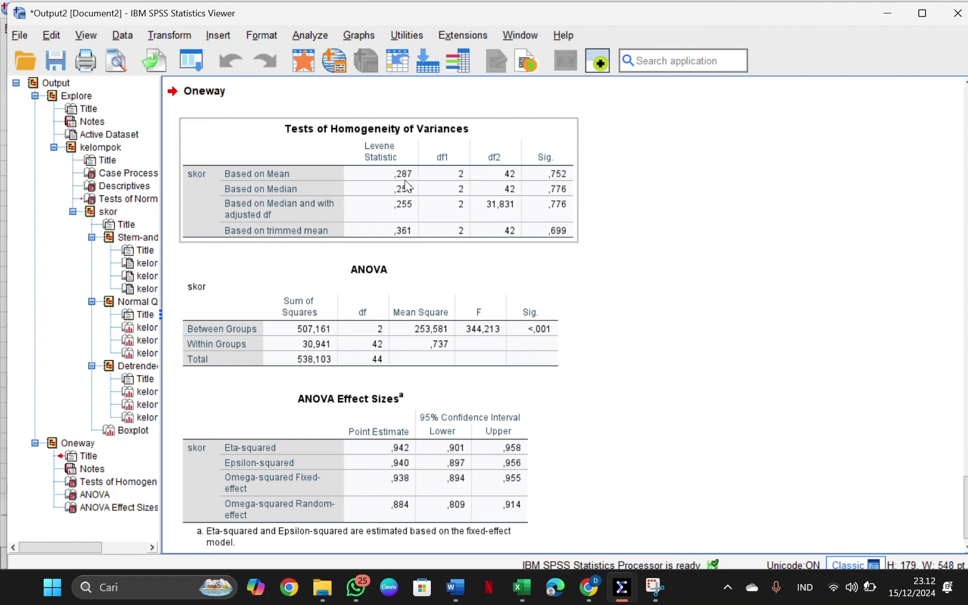
click(362, 274)
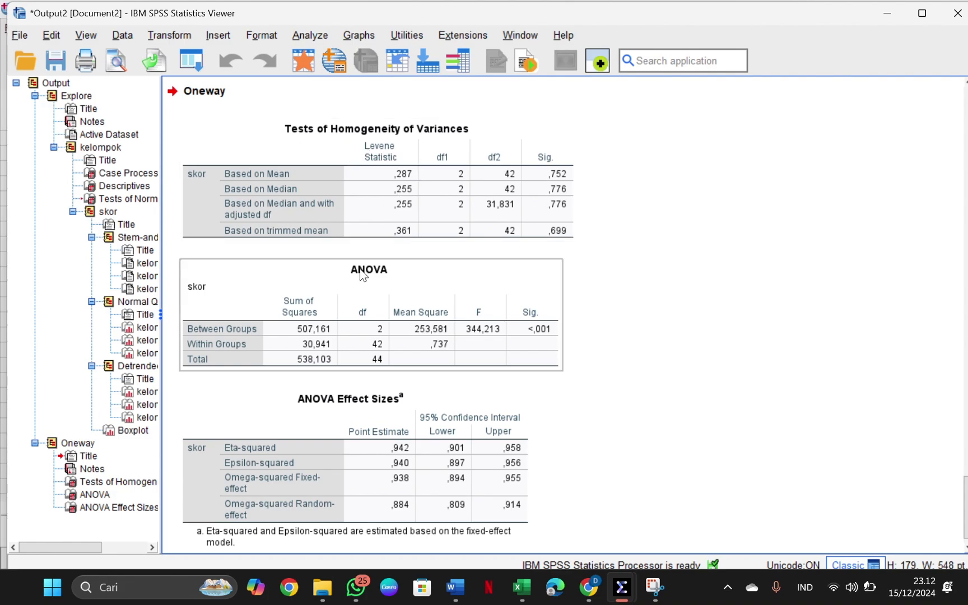
click(284, 179)
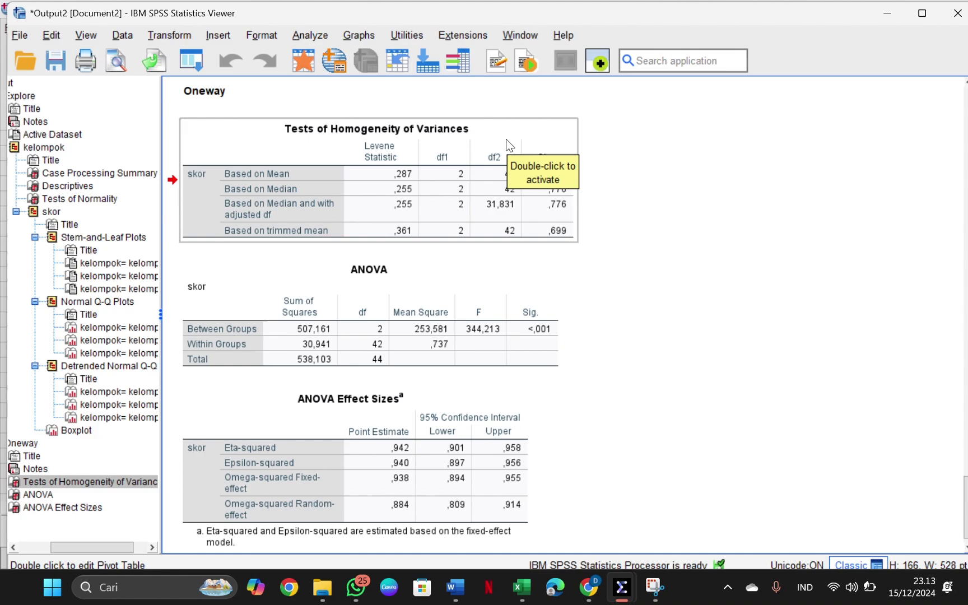
click(560, 212)
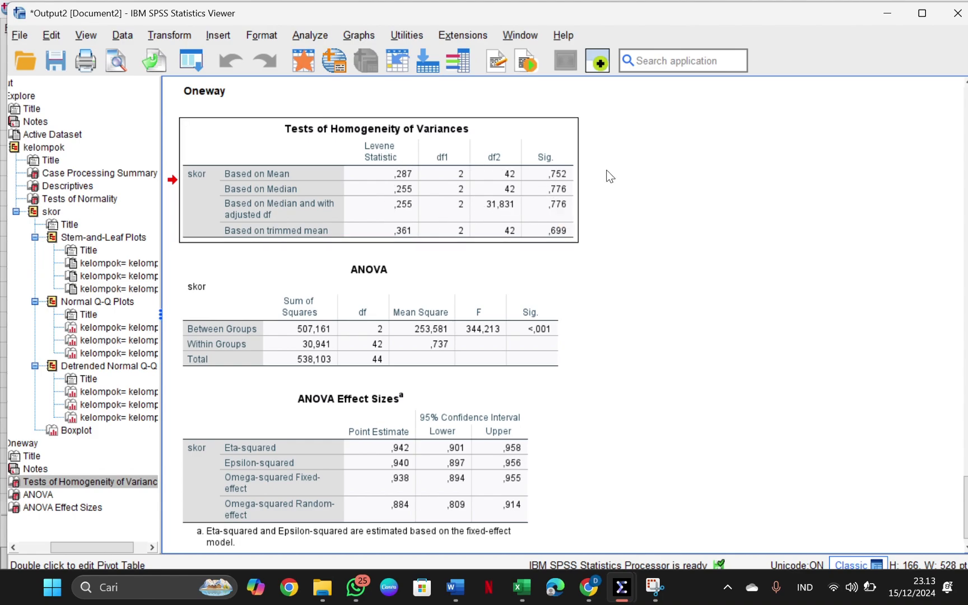
click(485, 275)
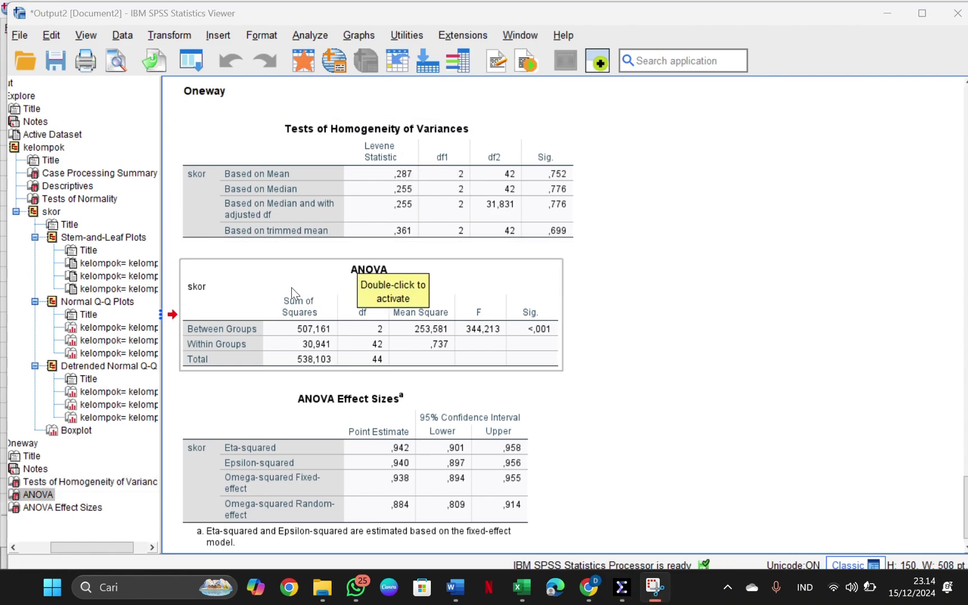
click(431, 277)
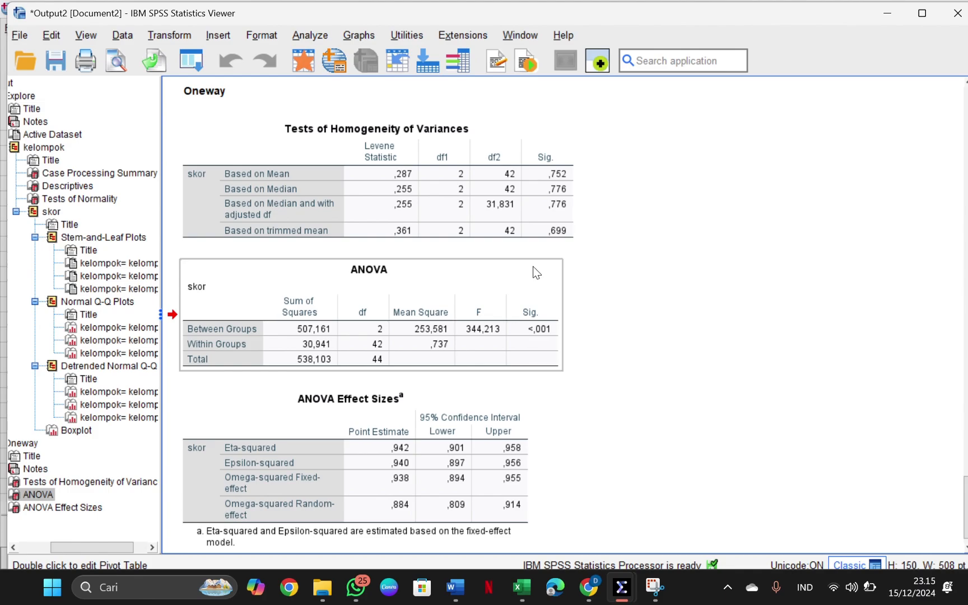
click(586, 273)
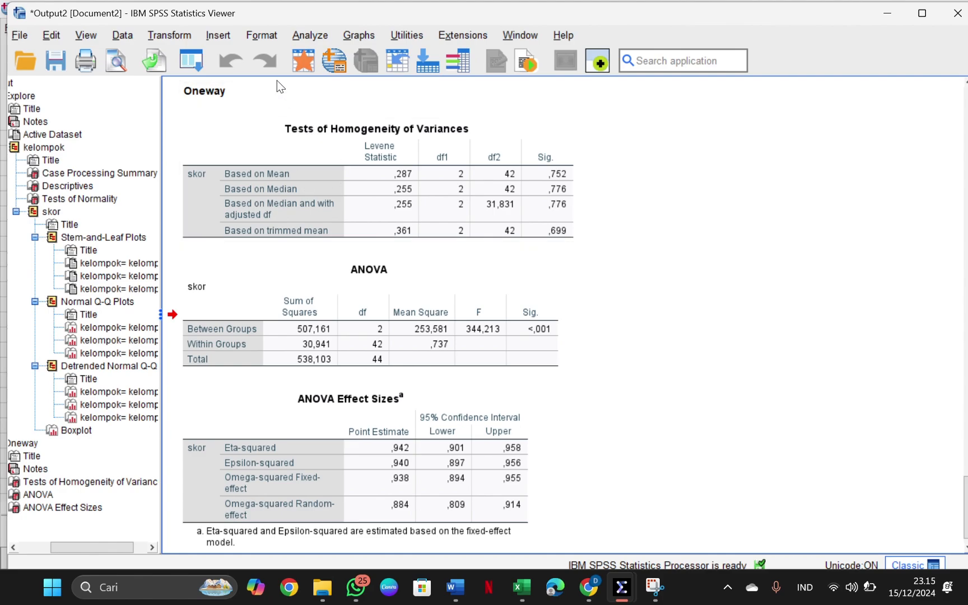
Add LSD, Tukey and Duncan post hoc tests to the One-Way ANOVA of skor by kelompok and run the analysis
click(307, 39)
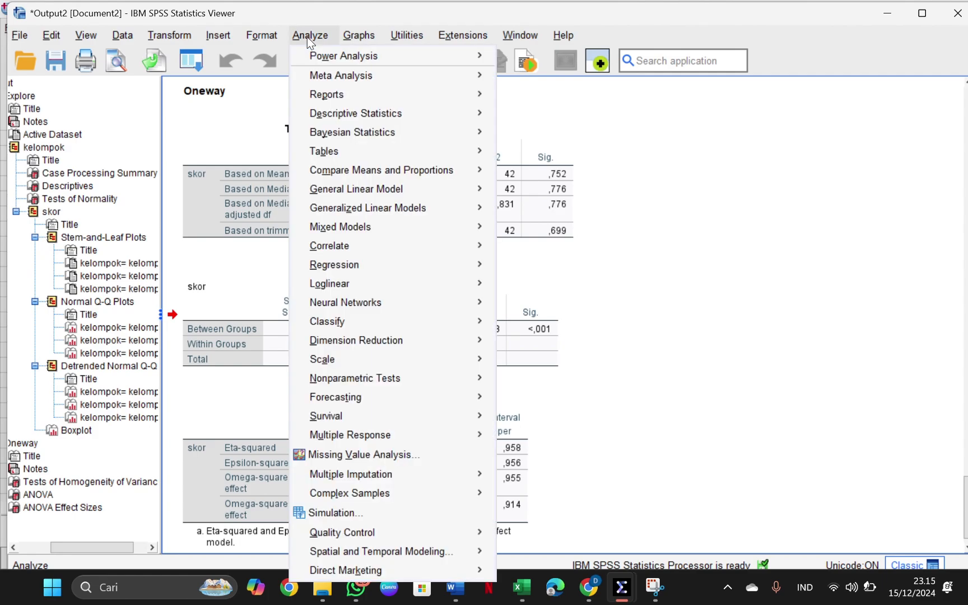
mouse_move(357, 173)
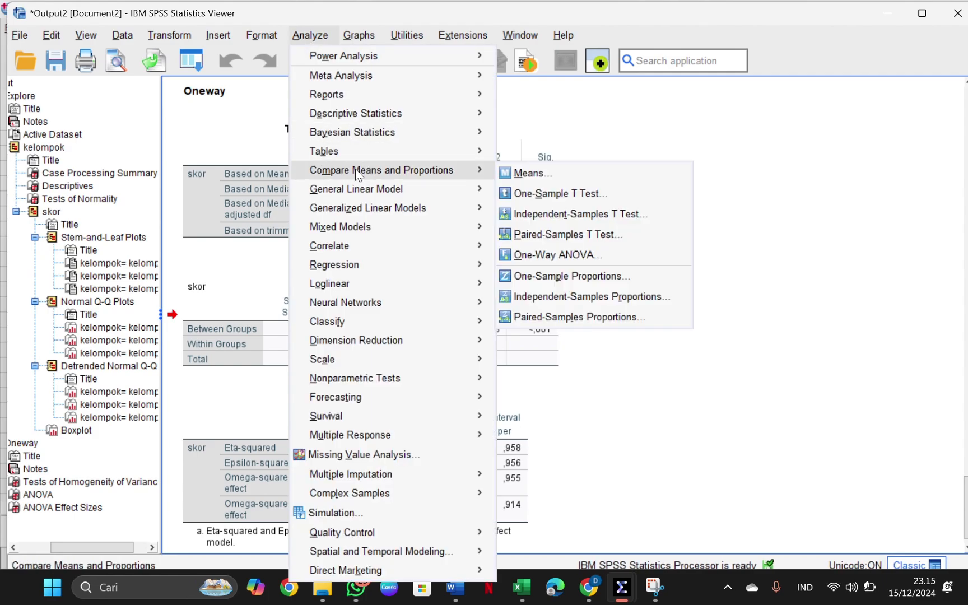
click(541, 261)
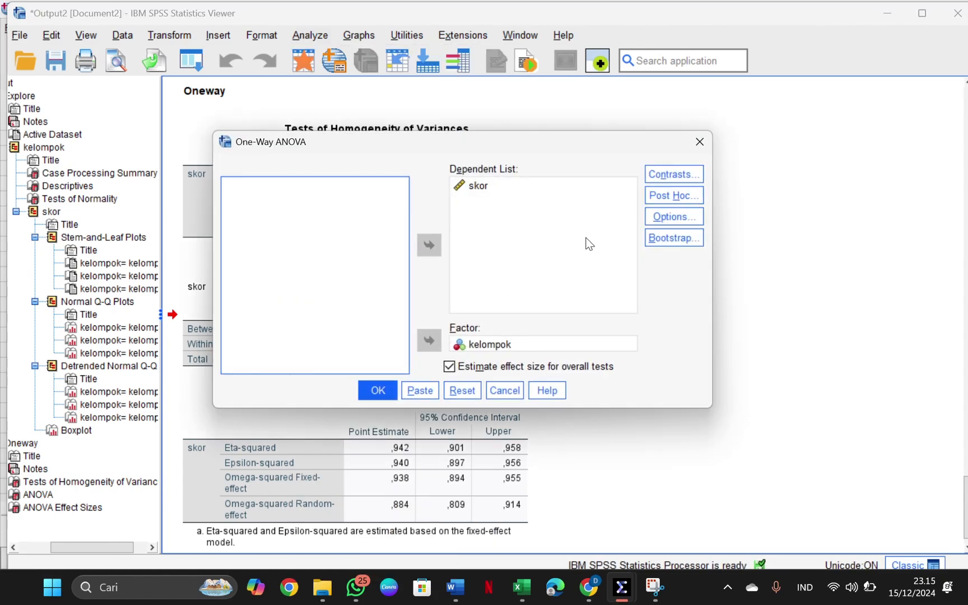
click(667, 202)
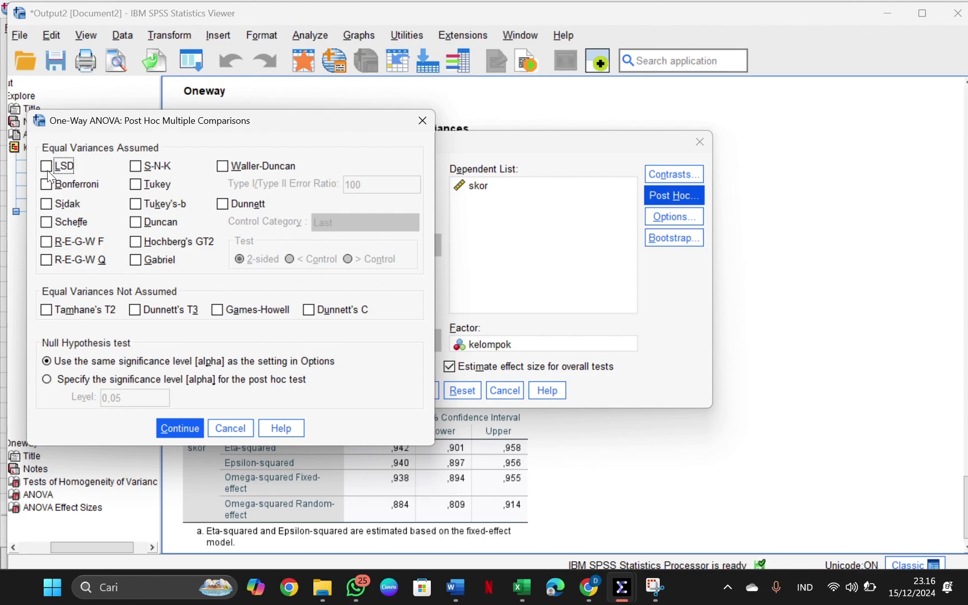
click(135, 185)
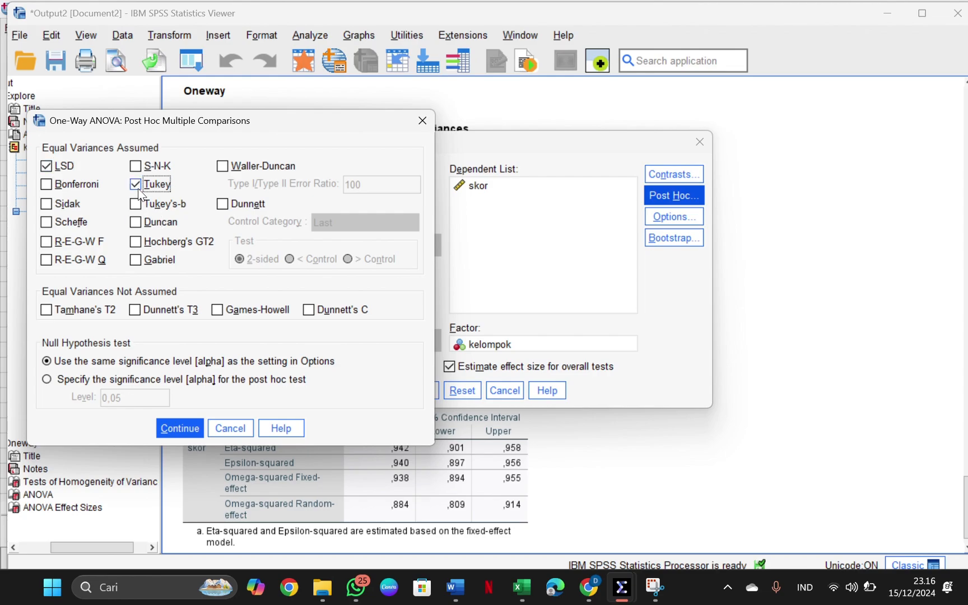
click(136, 223)
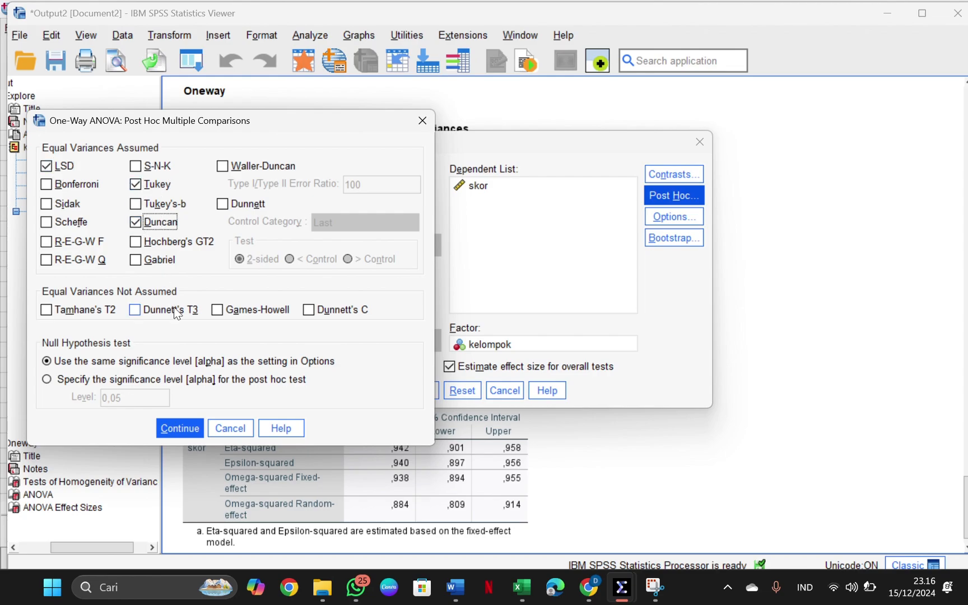
click(181, 425)
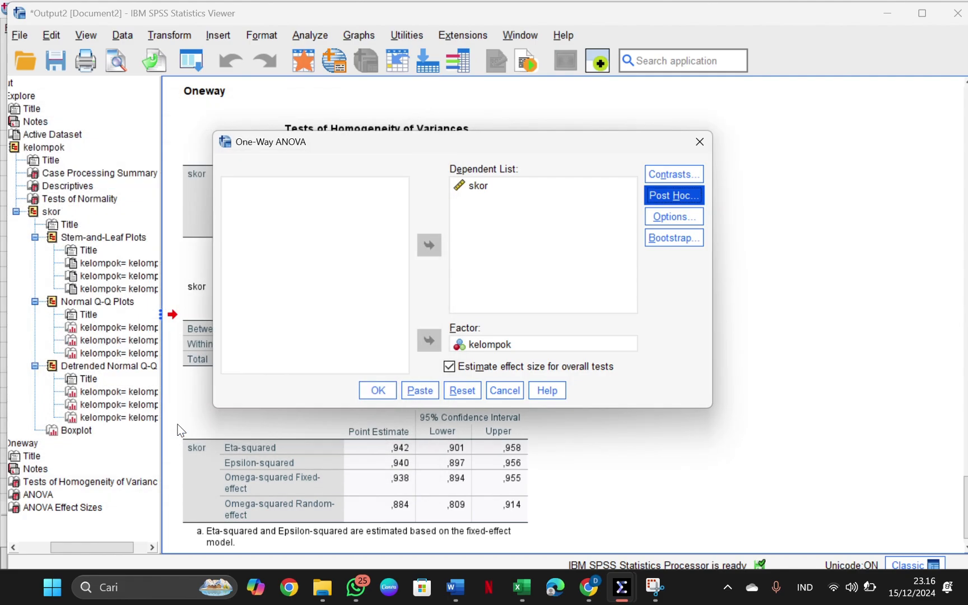
click(375, 391)
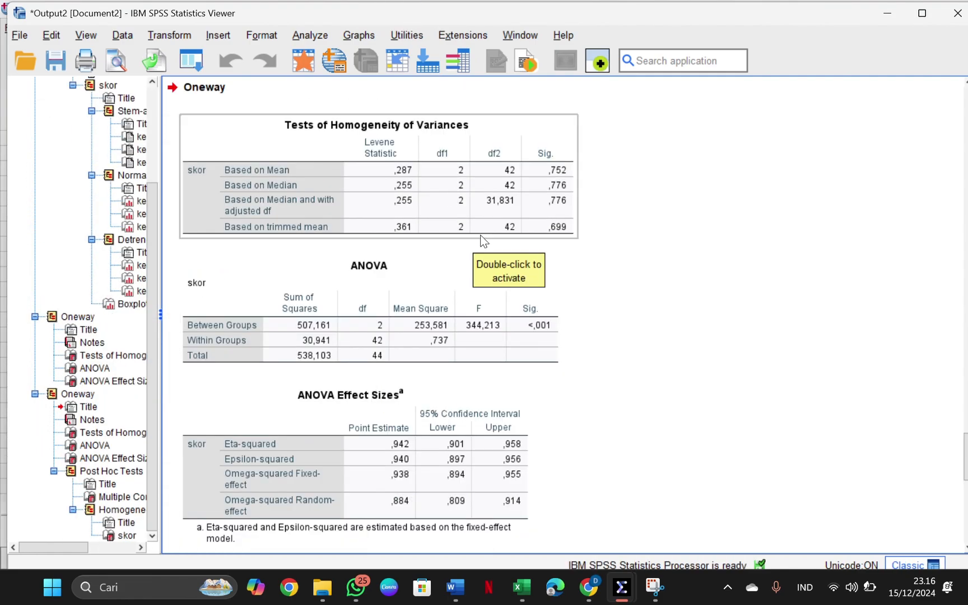
Look over the Multiple Comparisons and Homogeneous Subsets tables in the post hoc output
scroll(513, 409, down, 10)
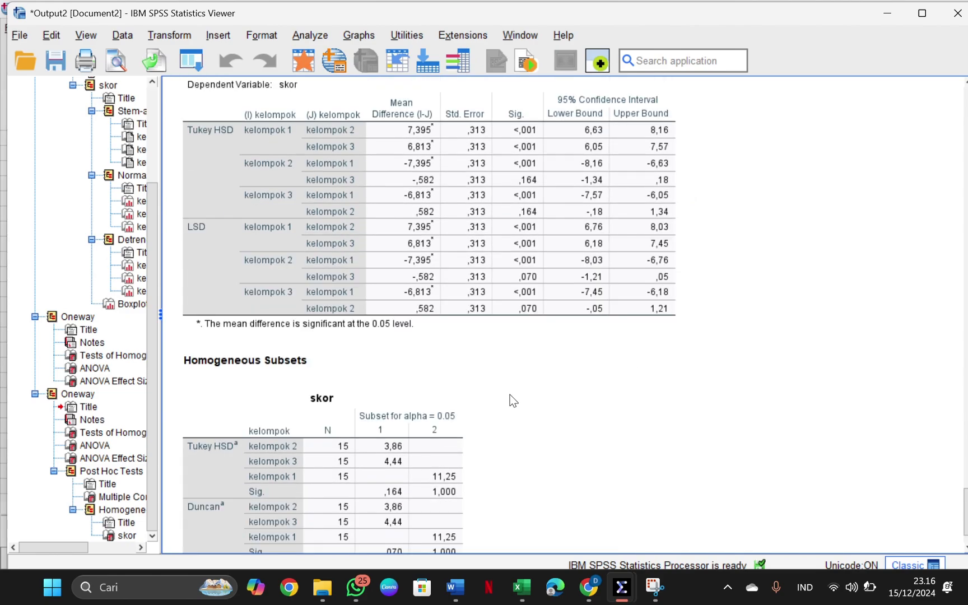
click(385, 234)
scroll(385, 233, up, 3)
scroll(315, 274, down, 3)
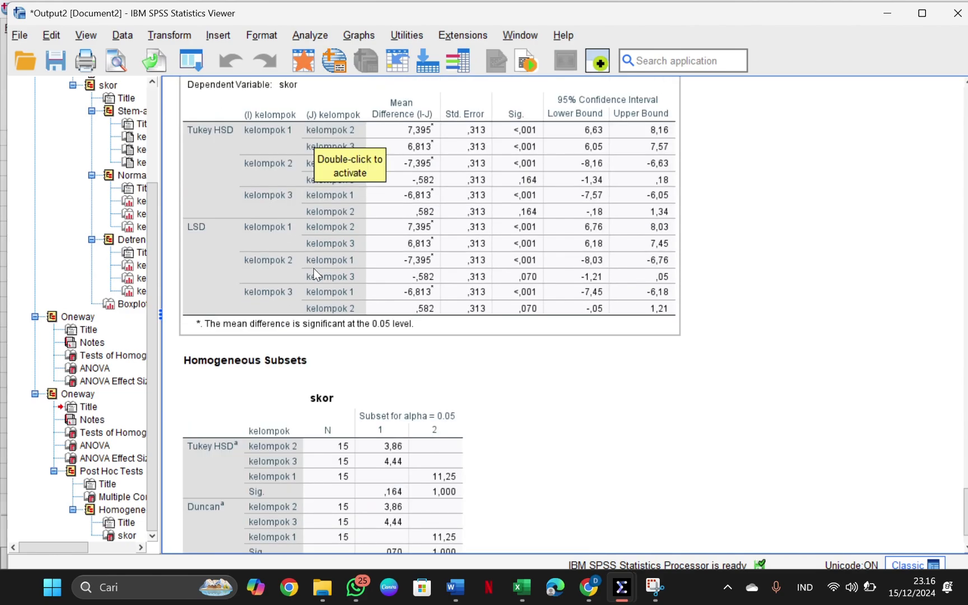
scroll(315, 274, up, 3)
scroll(223, 288, down, 3)
scroll(223, 288, down, 3)
click(222, 292)
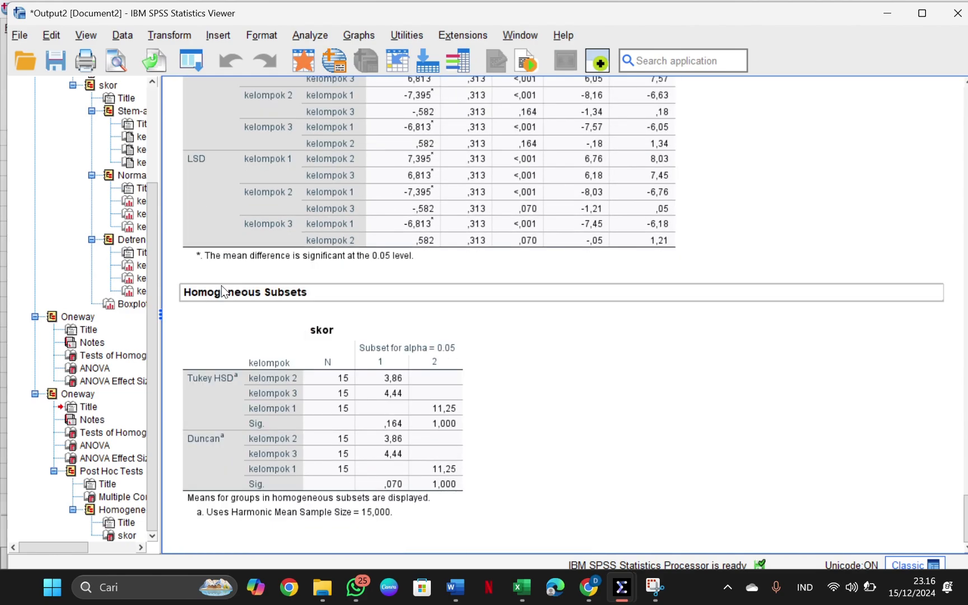
click(222, 343)
click(220, 277)
click(225, 353)
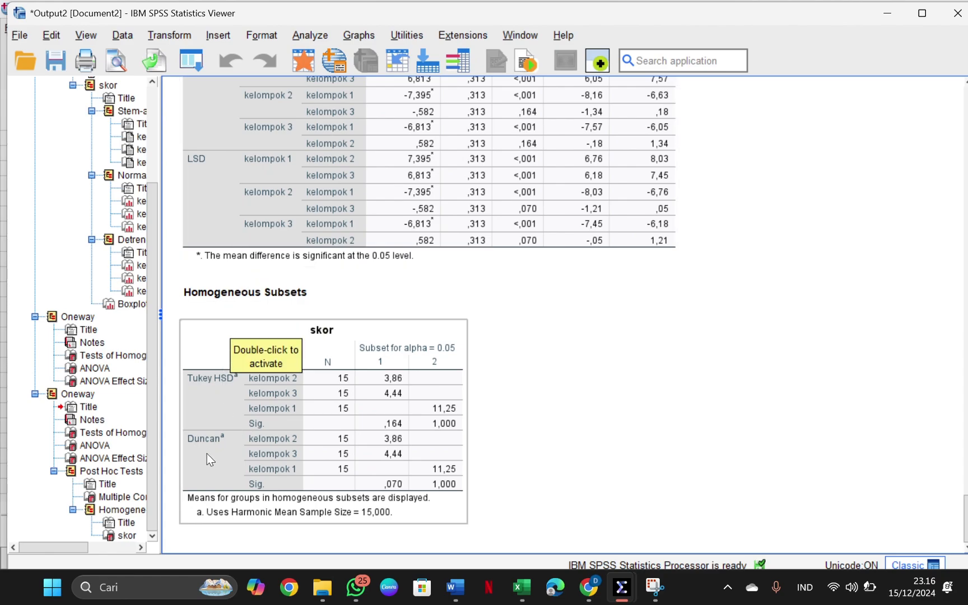
Examine the pairwise Tukey HSD and LSD mean differences and significance between the kelompok groups, along with the homogeneous subsets
scroll(210, 460, up, 3)
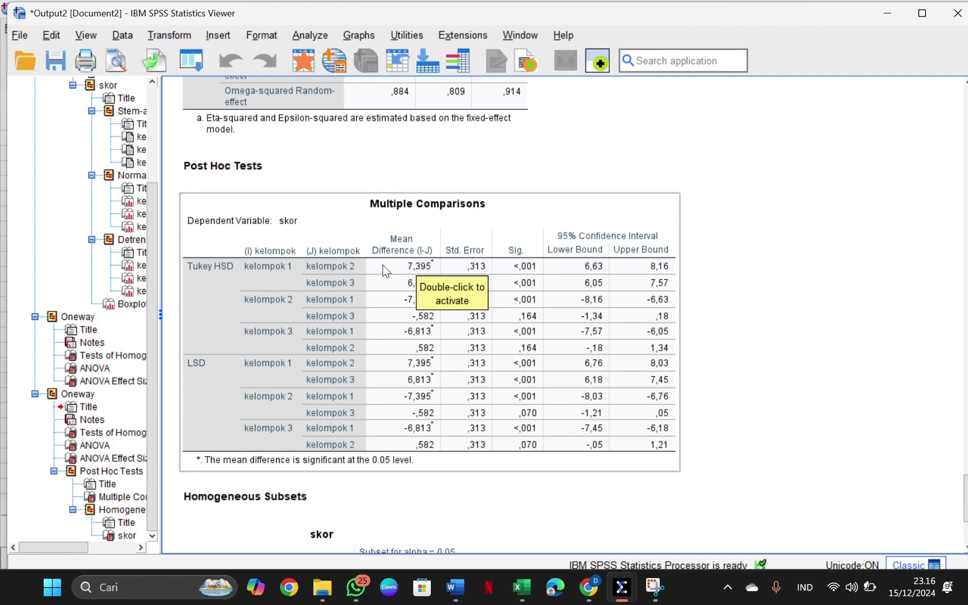
click(268, 276)
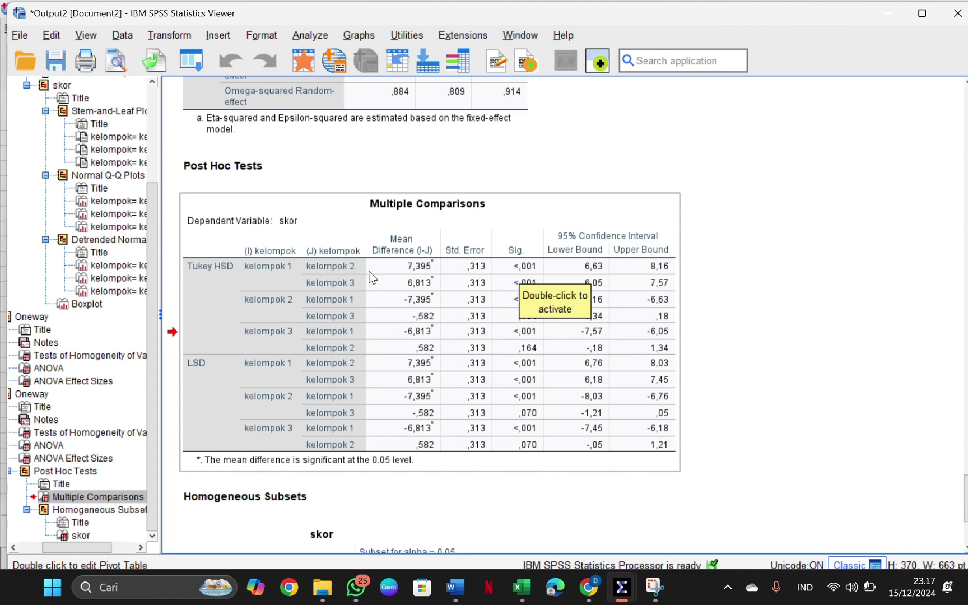
scroll(370, 278, down, 3)
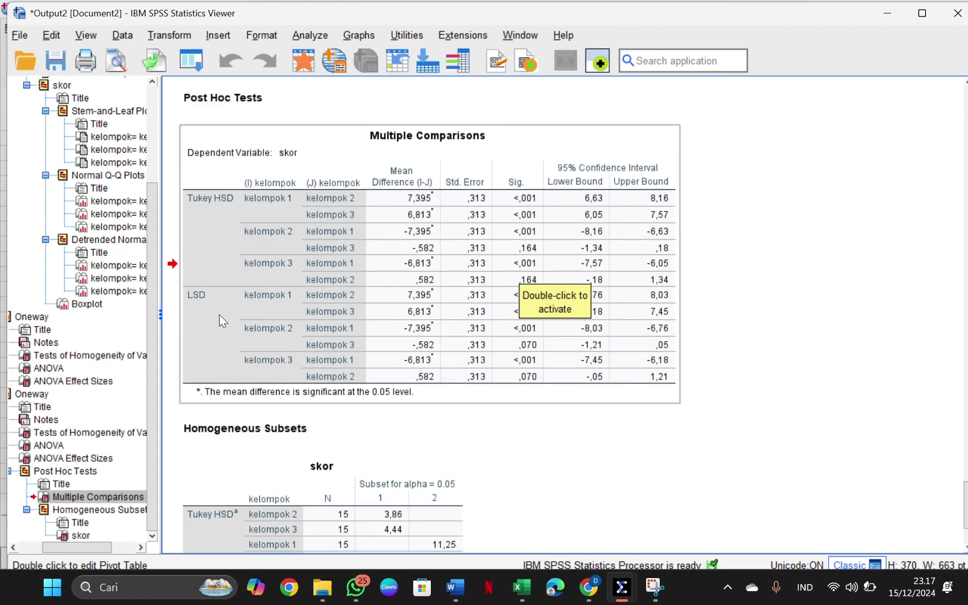
scroll(273, 297, down, 6)
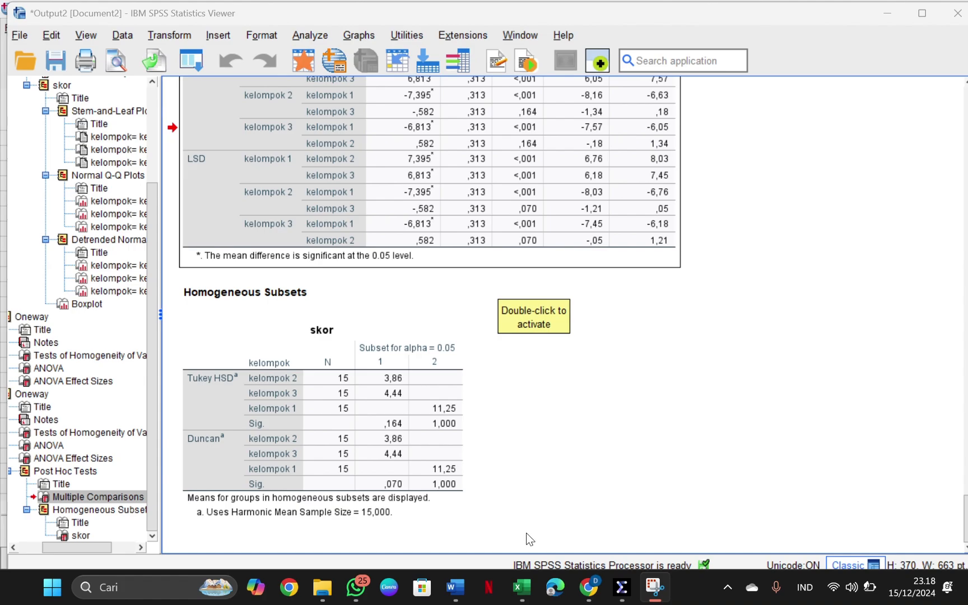
Switch to the Buku1 workbook in Excel and open the kruskal sheet
mouse_move(523, 588)
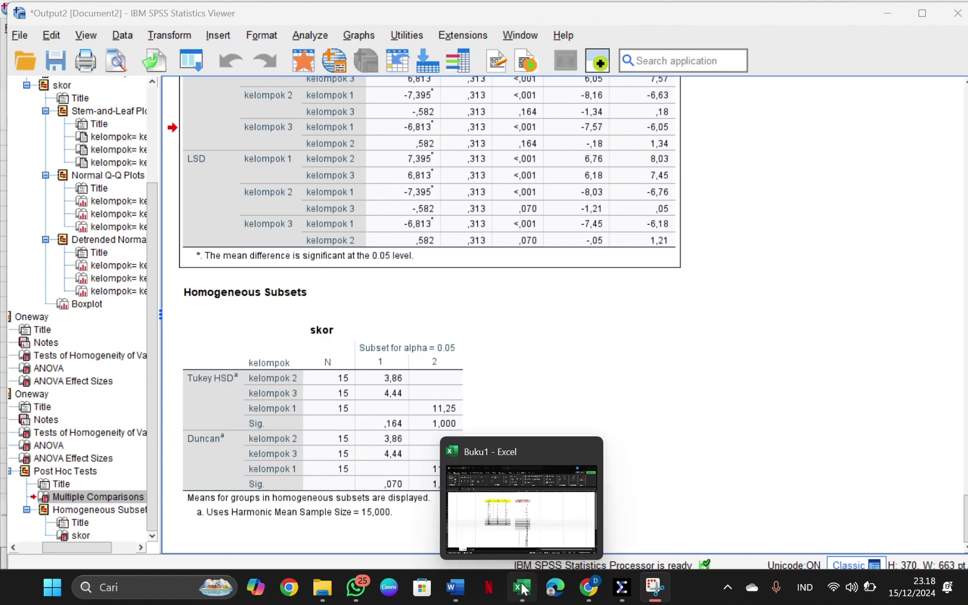
click(534, 544)
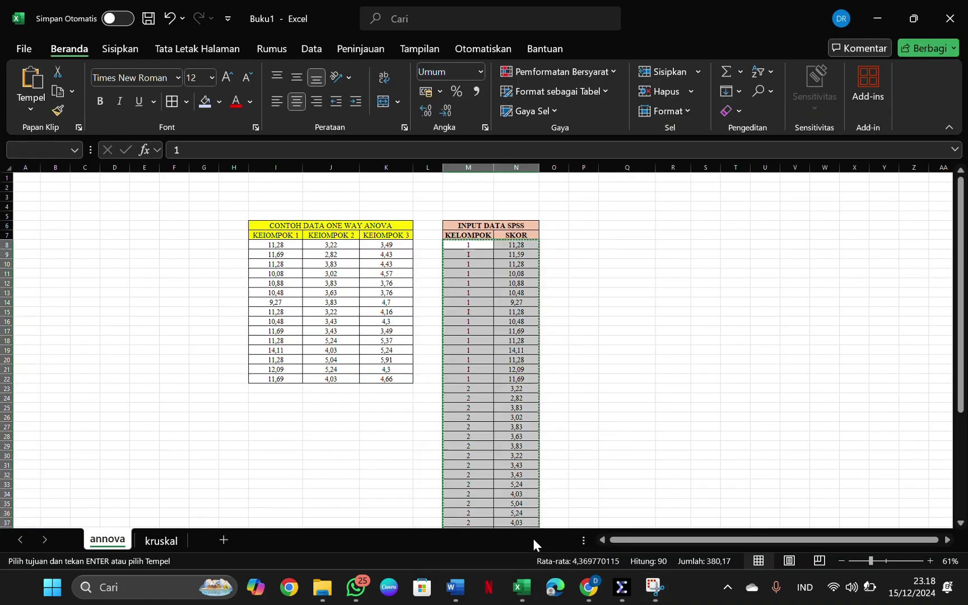
click(162, 540)
click(150, 271)
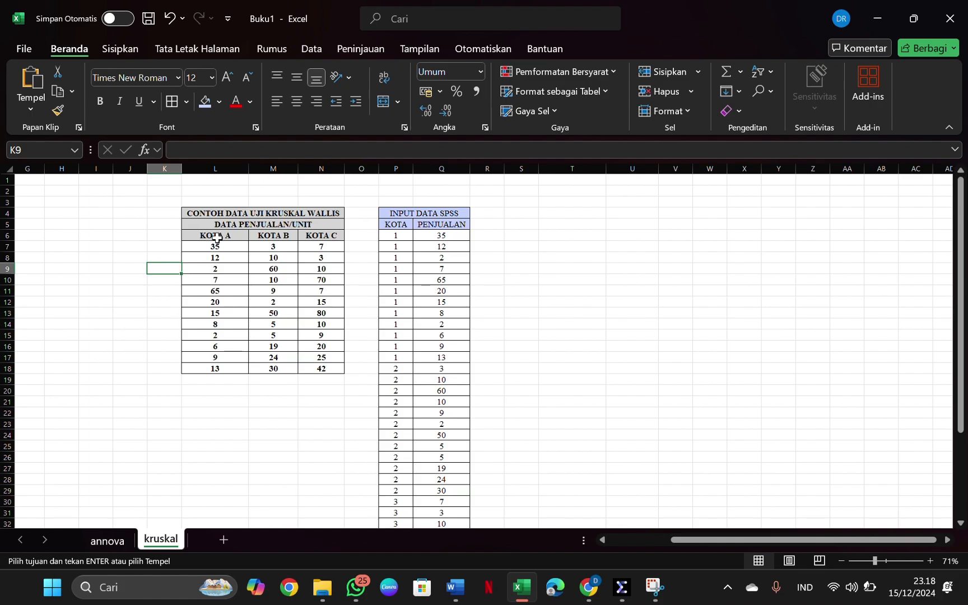
Examine how the KOTA A, KOTA B and KOTA C sales are coded in the KOTA and PENJUALAN columns of the SPSS input table
click(217, 237)
click(270, 234)
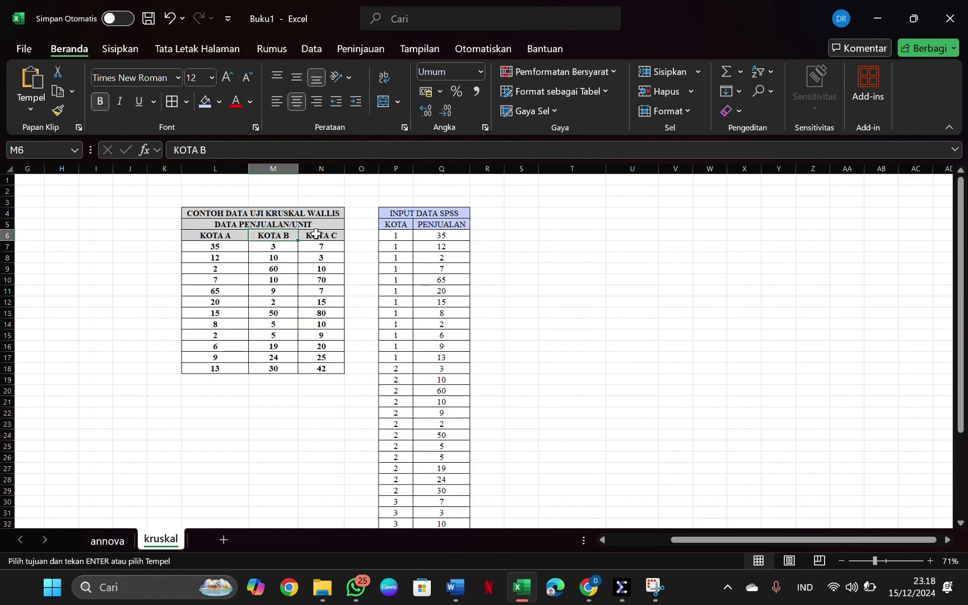
click(317, 235)
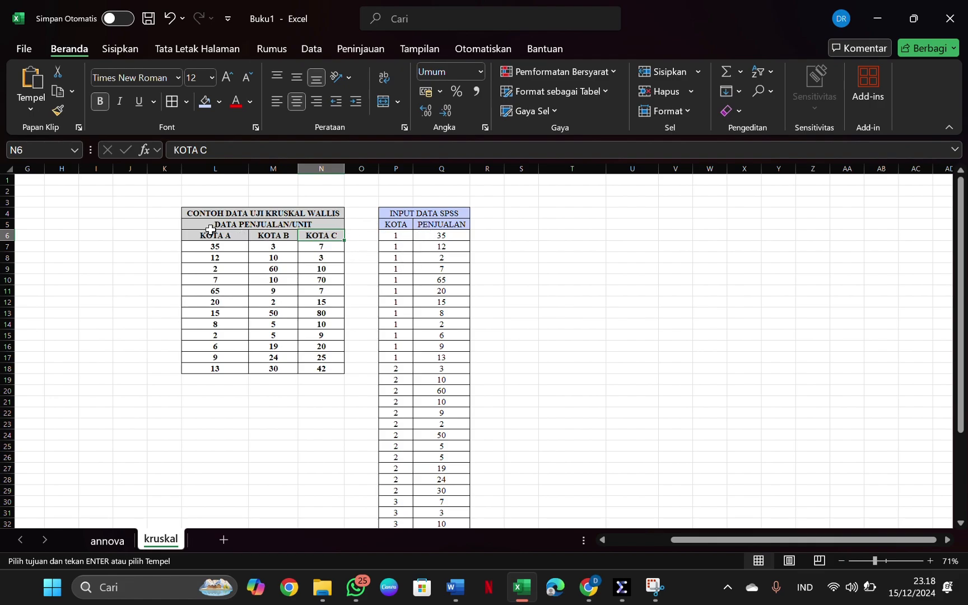
click(201, 235)
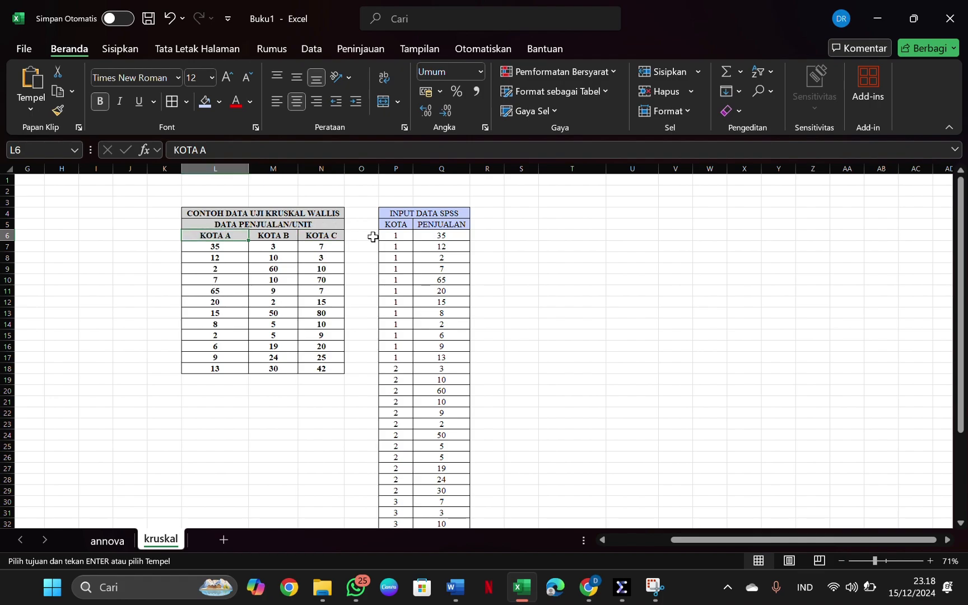
click(399, 258)
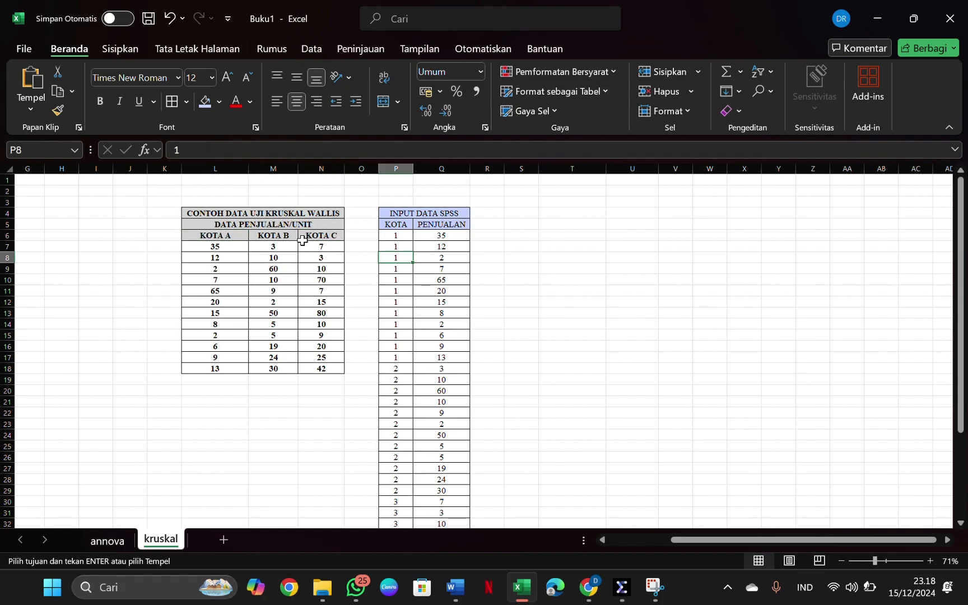
click(399, 391)
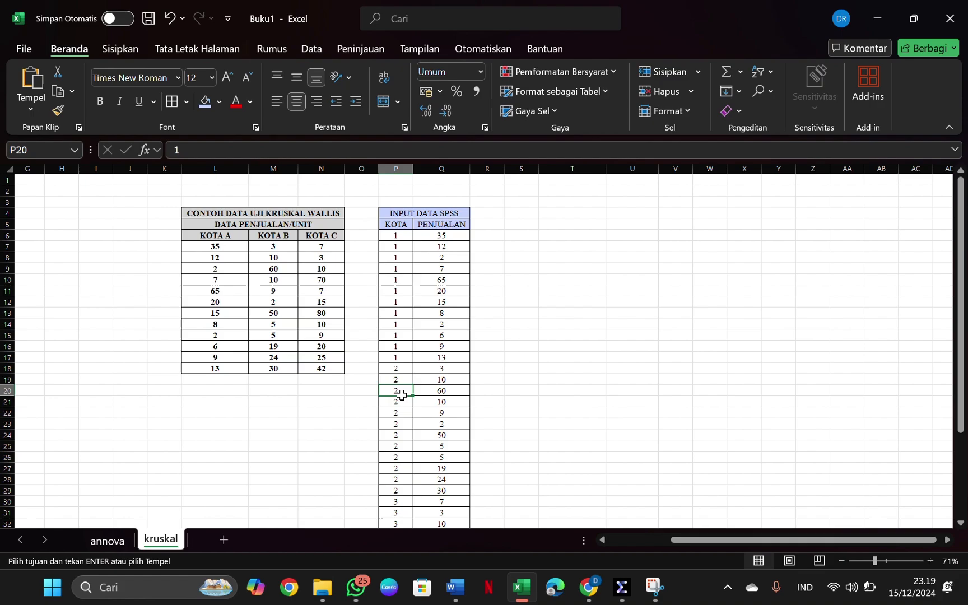
click(314, 235)
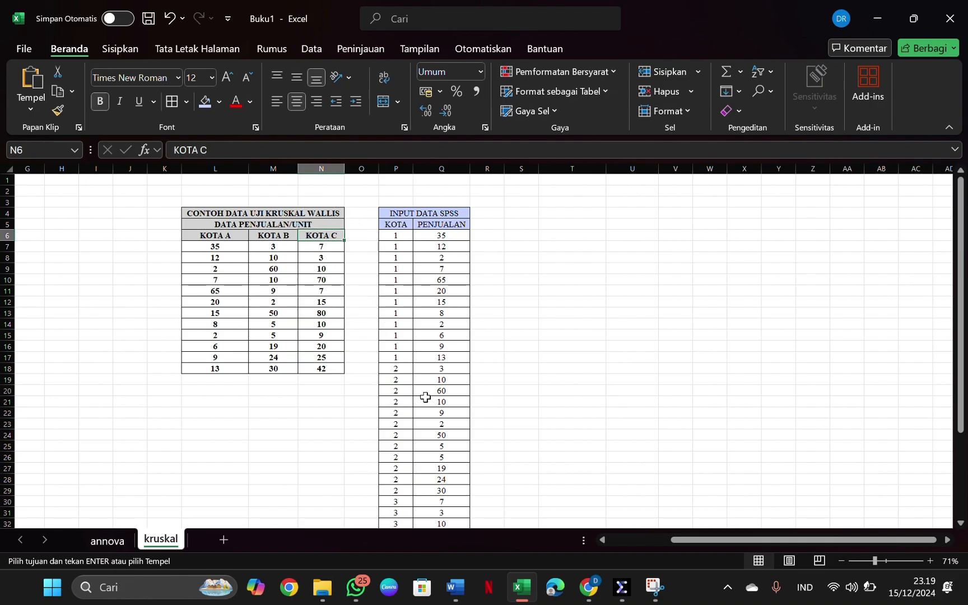
scroll(391, 409, down, 4)
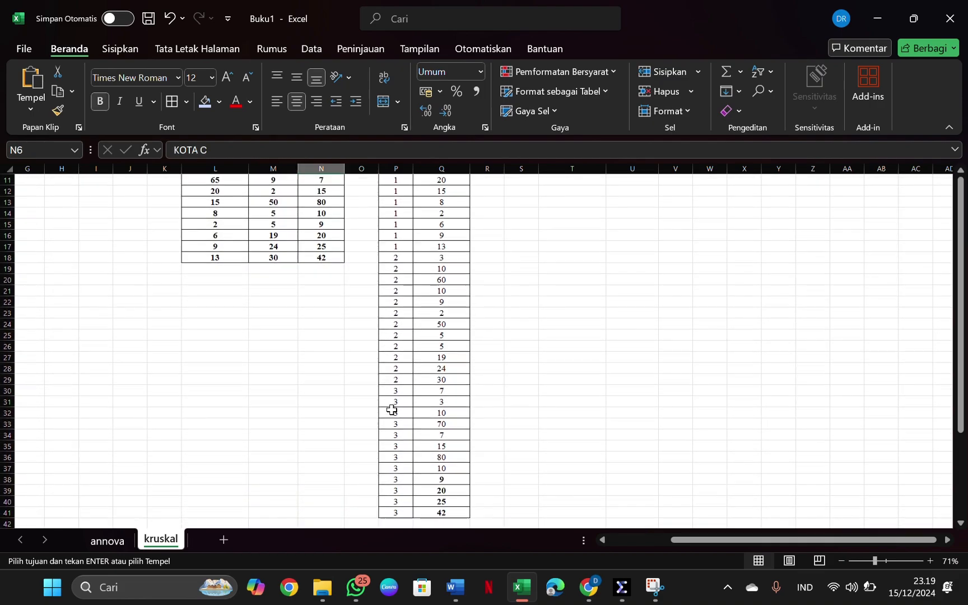
scroll(393, 409, up, 4)
scroll(397, 402, left, 1)
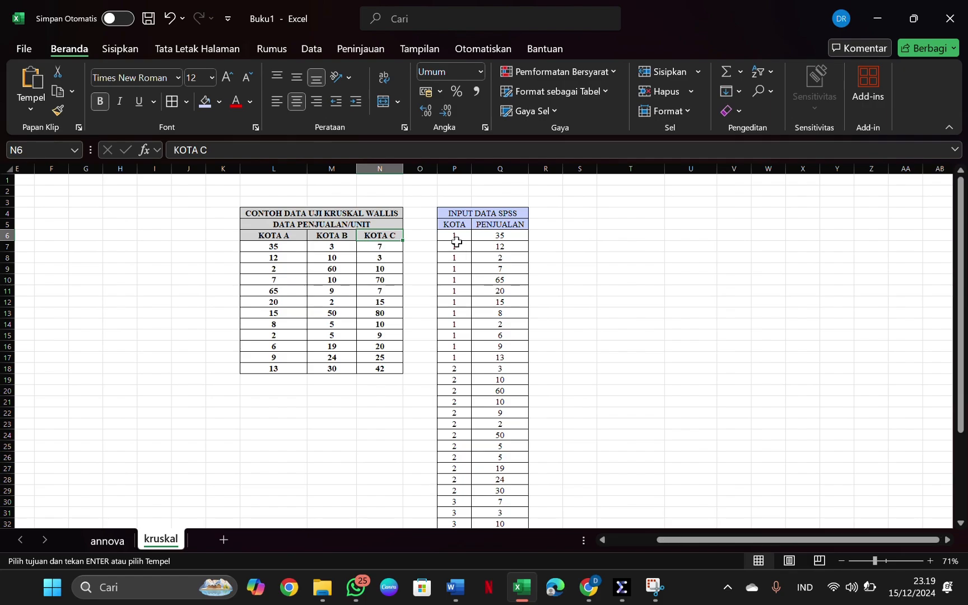
Copy the KOTA and PENJUALAN values in P6:Q41 and paste them into the empty SPSS Data Editor from the first cell
click(455, 238)
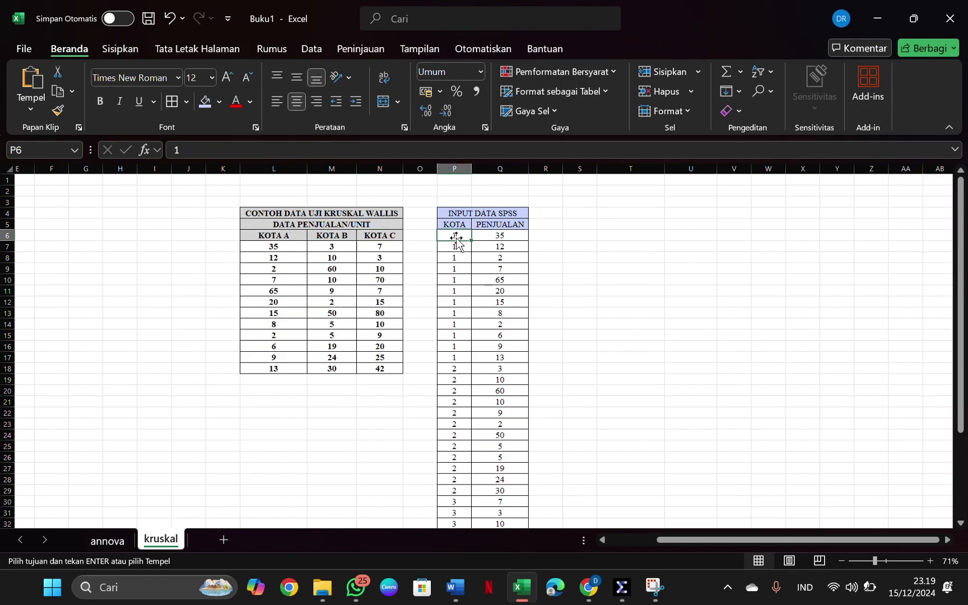
drag(455, 236, 500, 518)
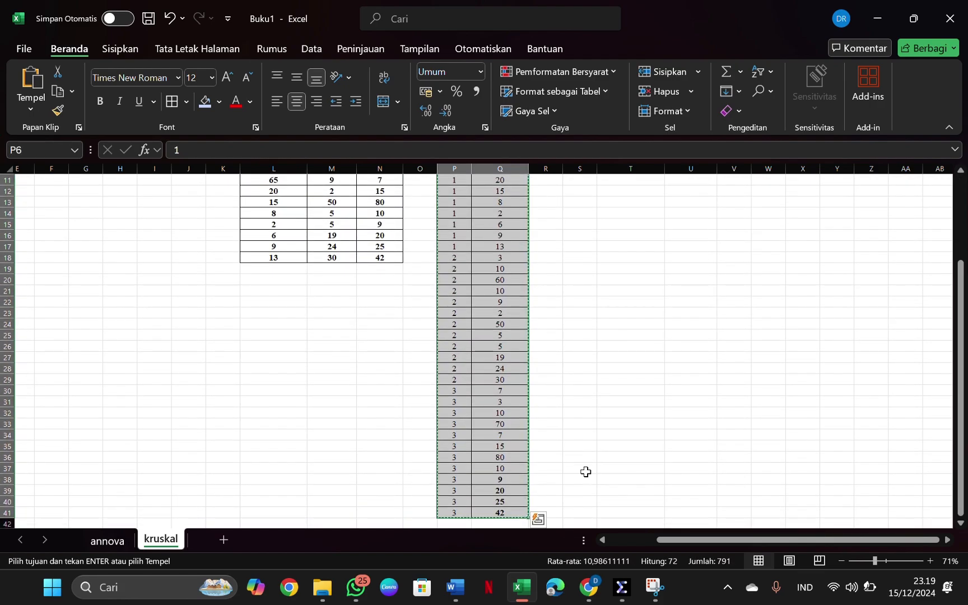
mouse_move(647, 598)
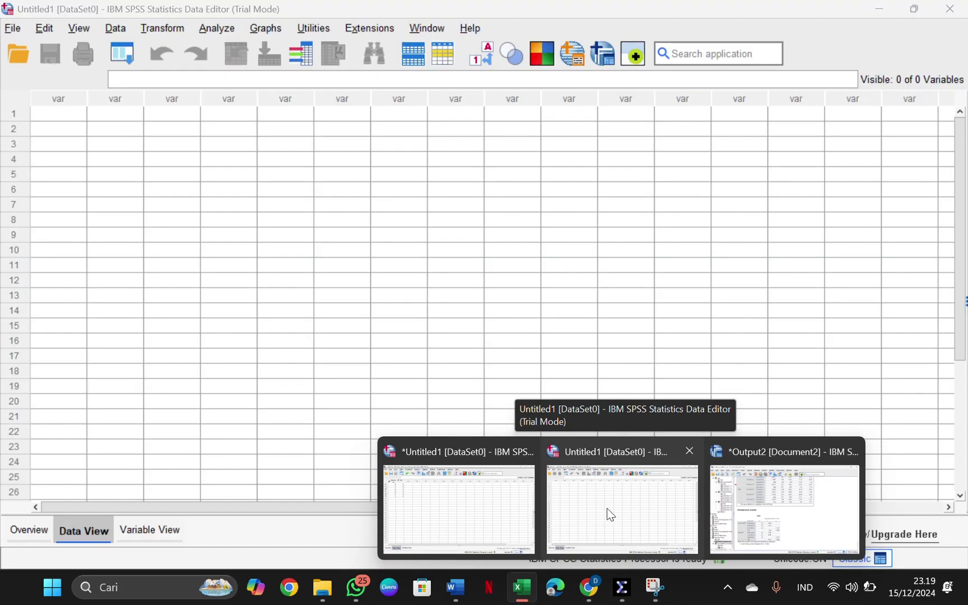
click(607, 512)
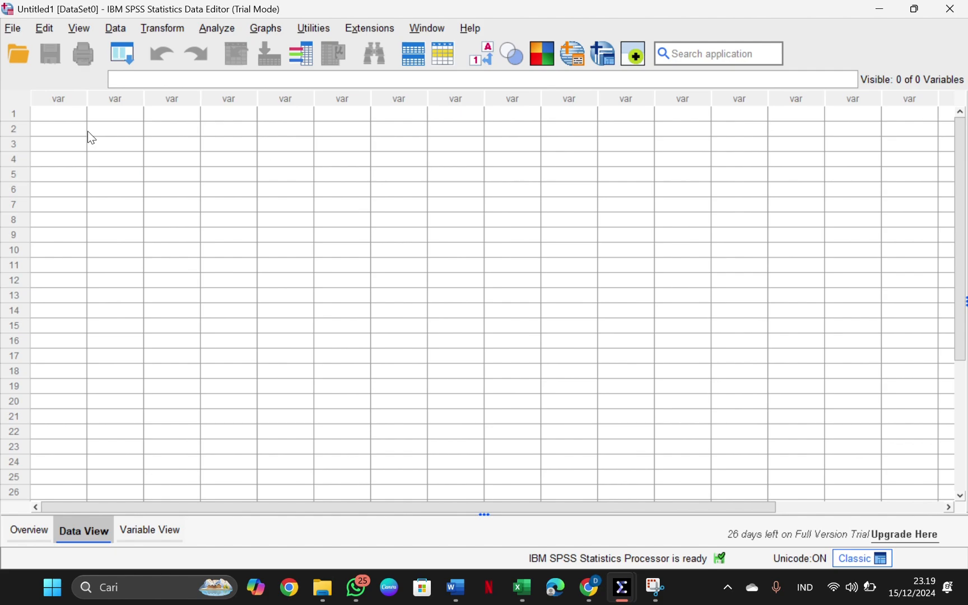
click(67, 118)
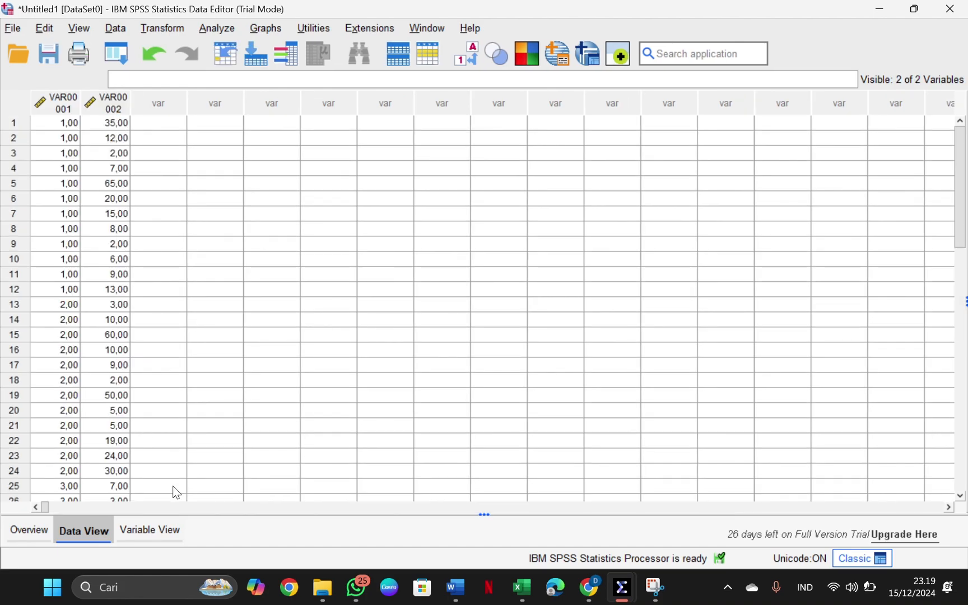
Name the first pasted variable kota and the second one penjualan
click(149, 531)
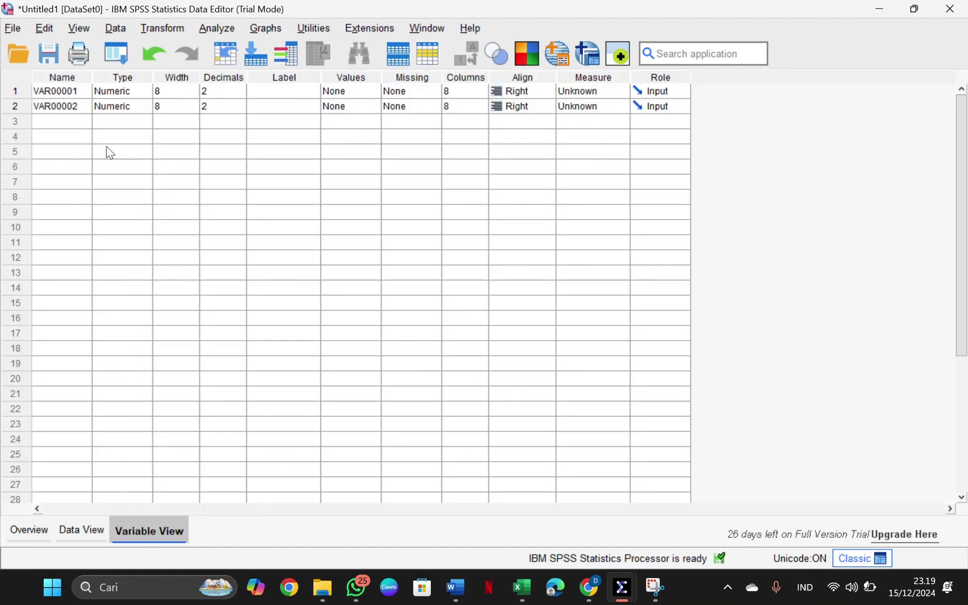
click(58, 92)
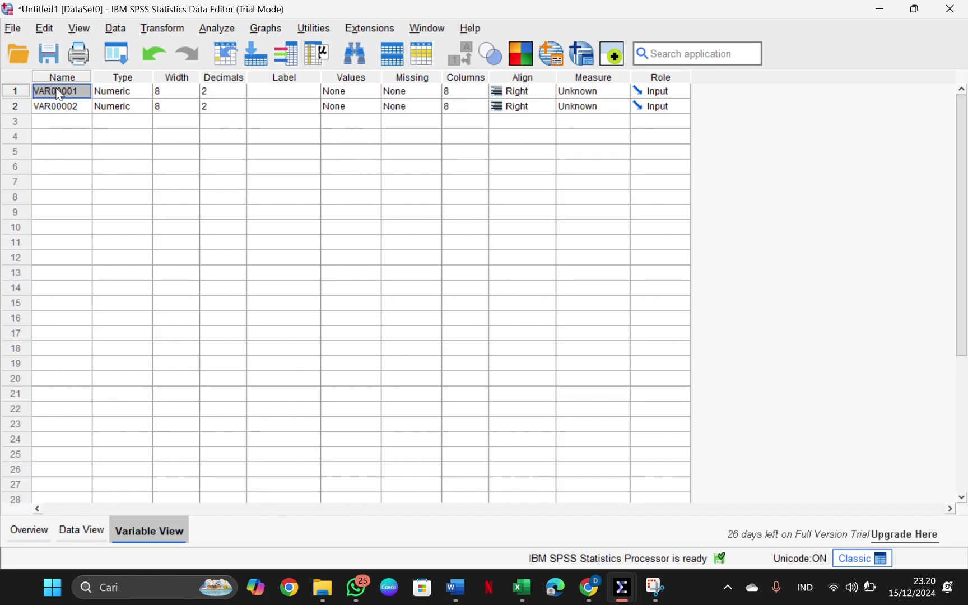
text(kota)
key(Return)
text(penjualan)
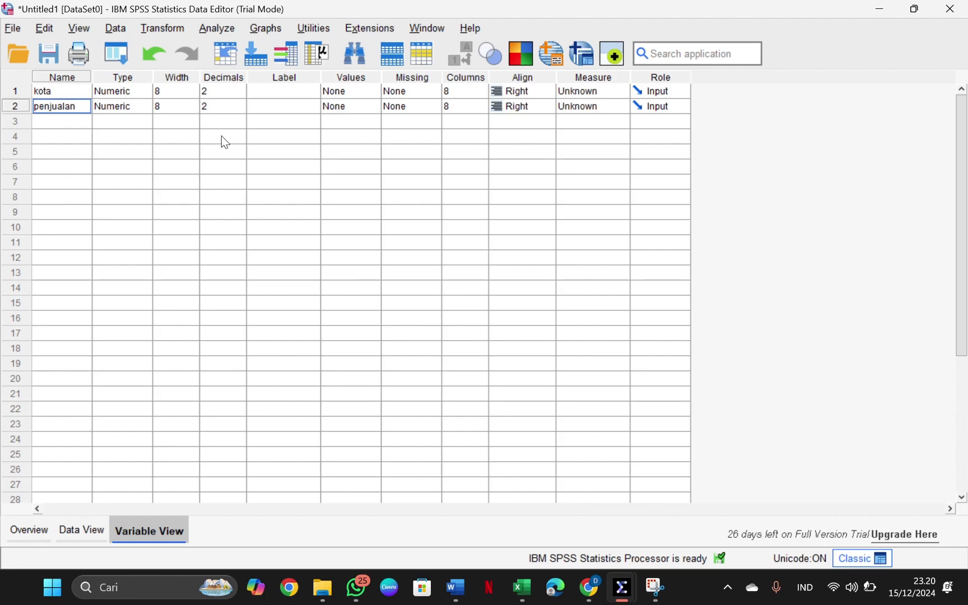
Set the decimals of both the kota and penjualan variables to 0
click(224, 91)
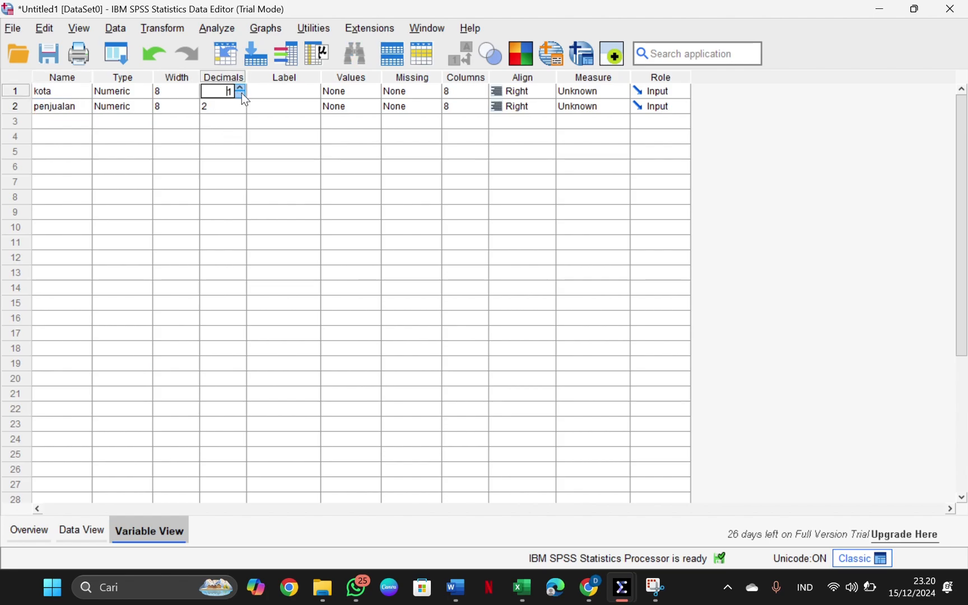
click(242, 94)
click(242, 106)
click(241, 109)
click(241, 109)
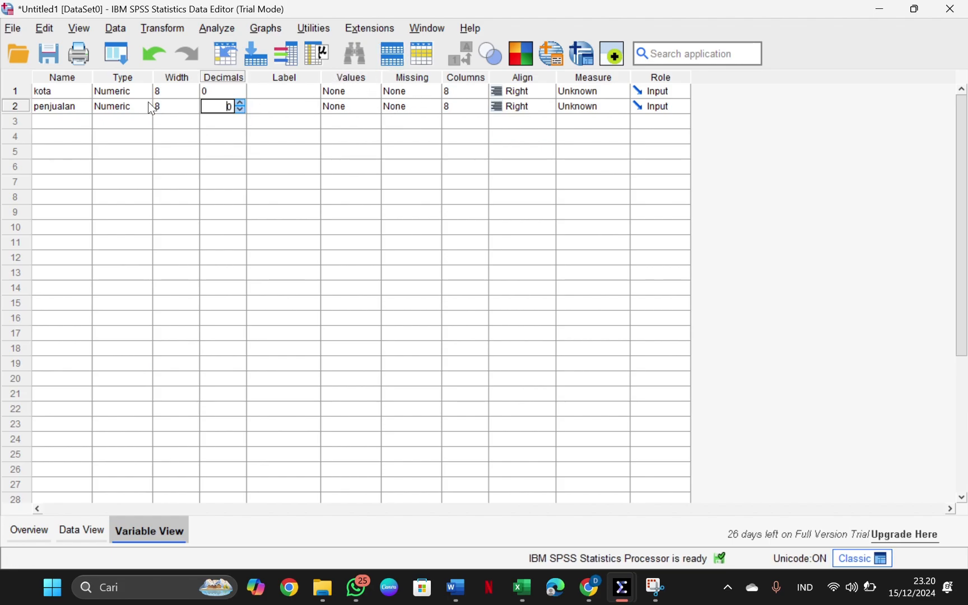
Start the value labels for the kota variable by labelling value 1 as kota A
click(352, 89)
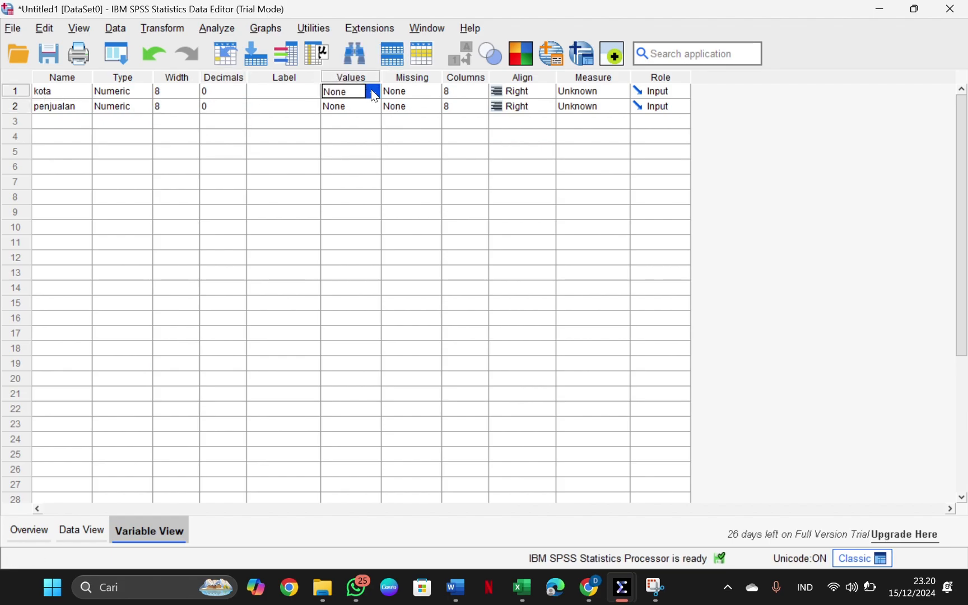
click(374, 92)
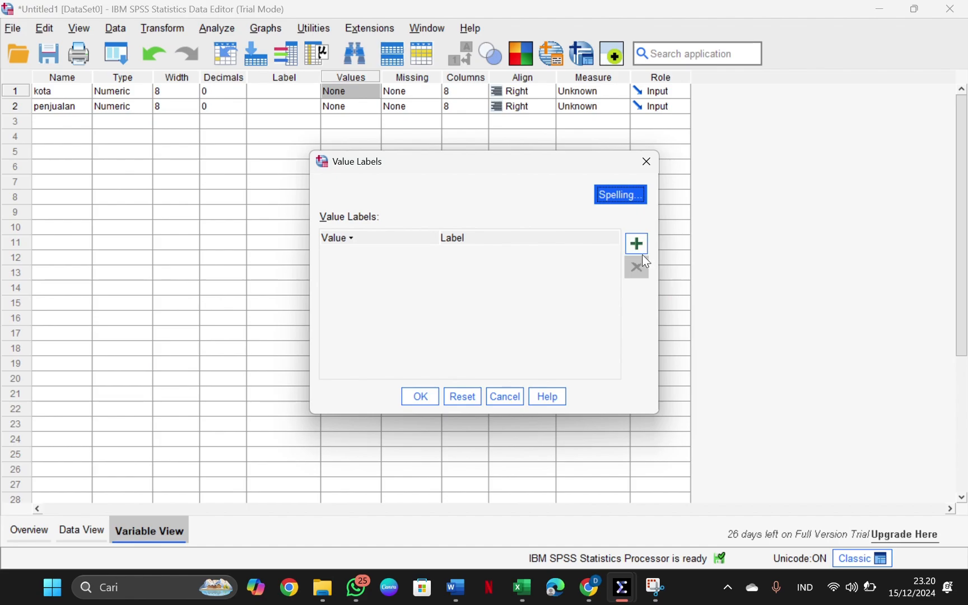
click(642, 253)
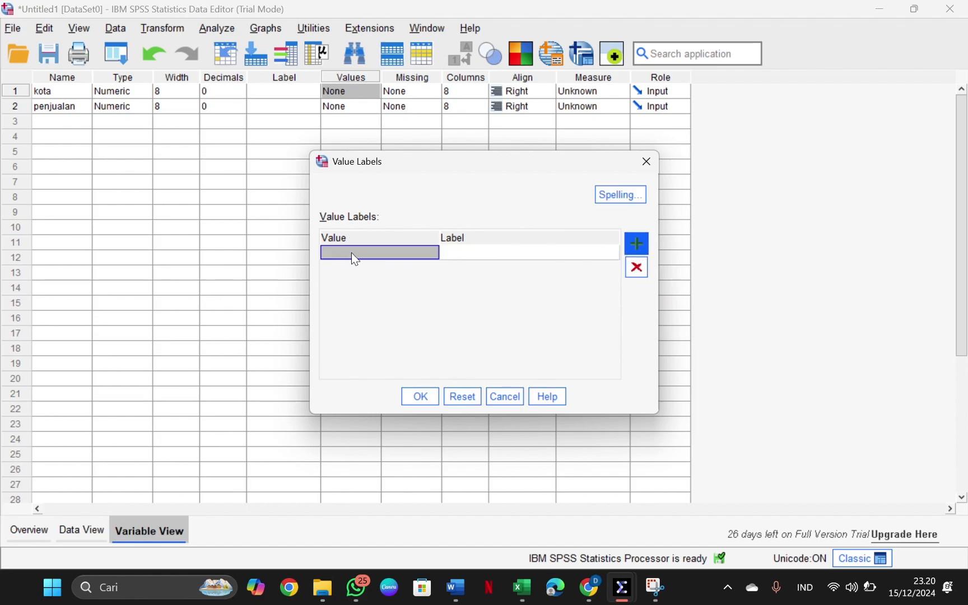
text(1)
key(Tab)
text(kota a)
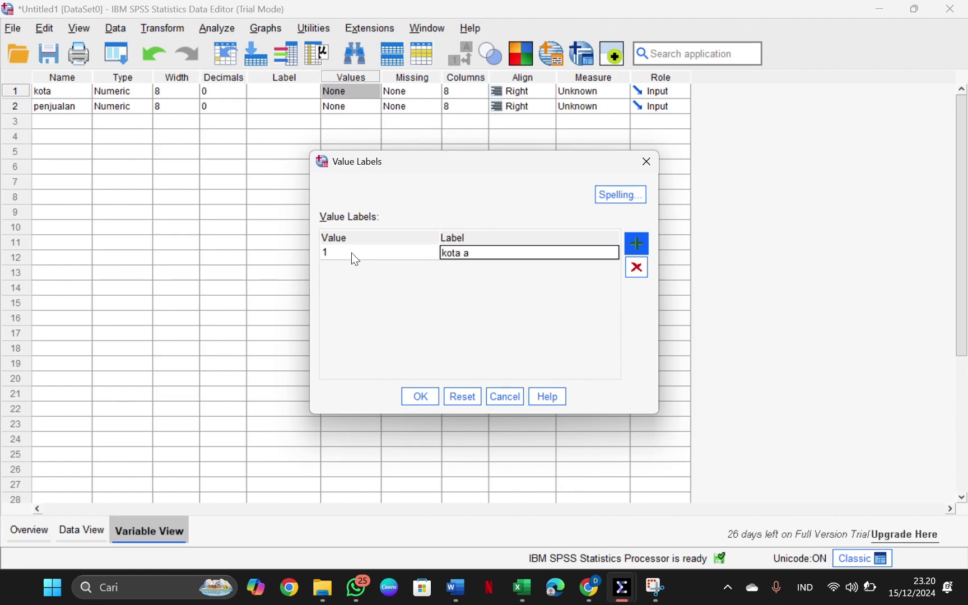
key(BackSpace)
text(A)
Label kota value 2 as kota B and value 3 as kota C, and apply the value labels
click(637, 244)
text(2)
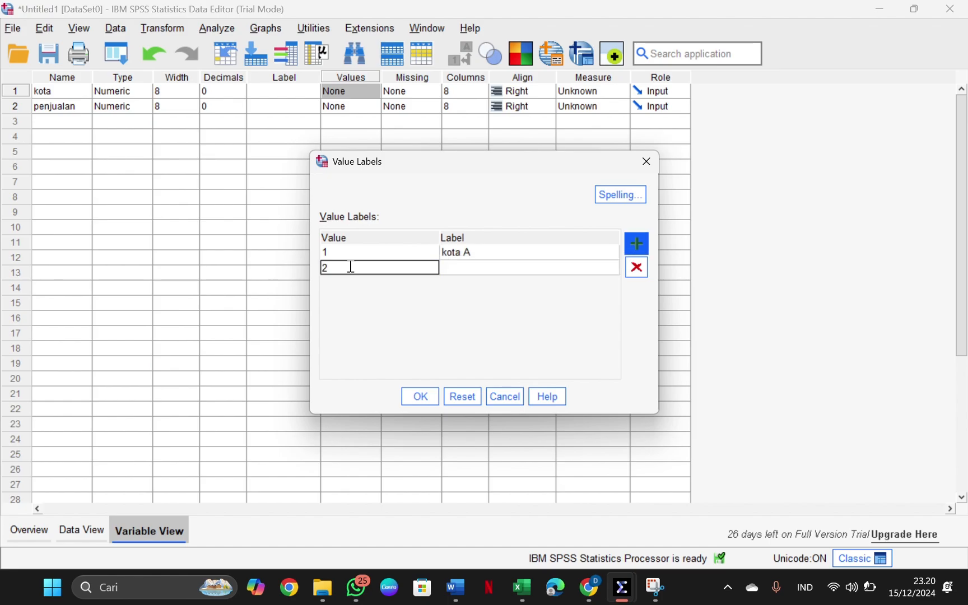
key(Tab)
text(kota B)
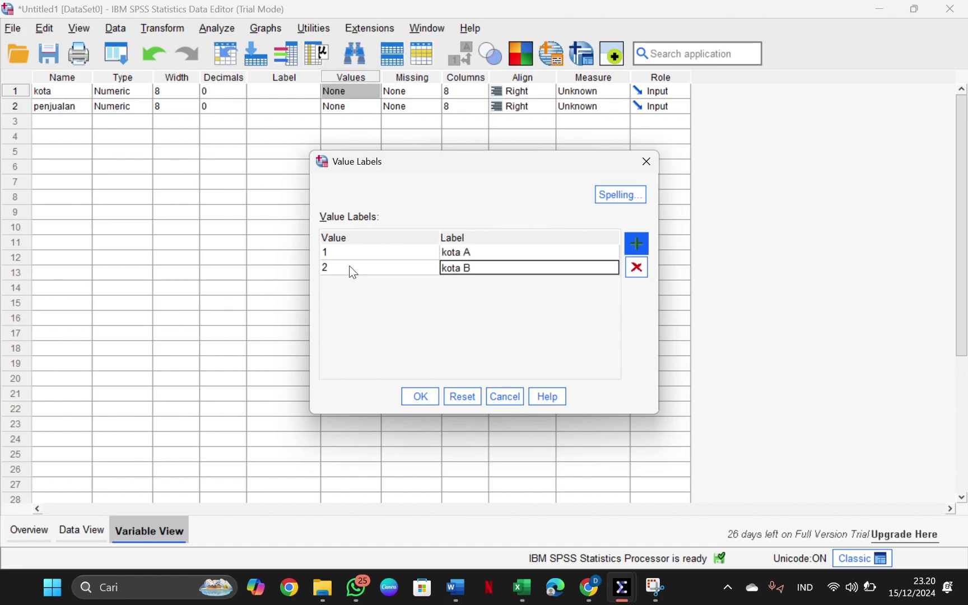
click(643, 248)
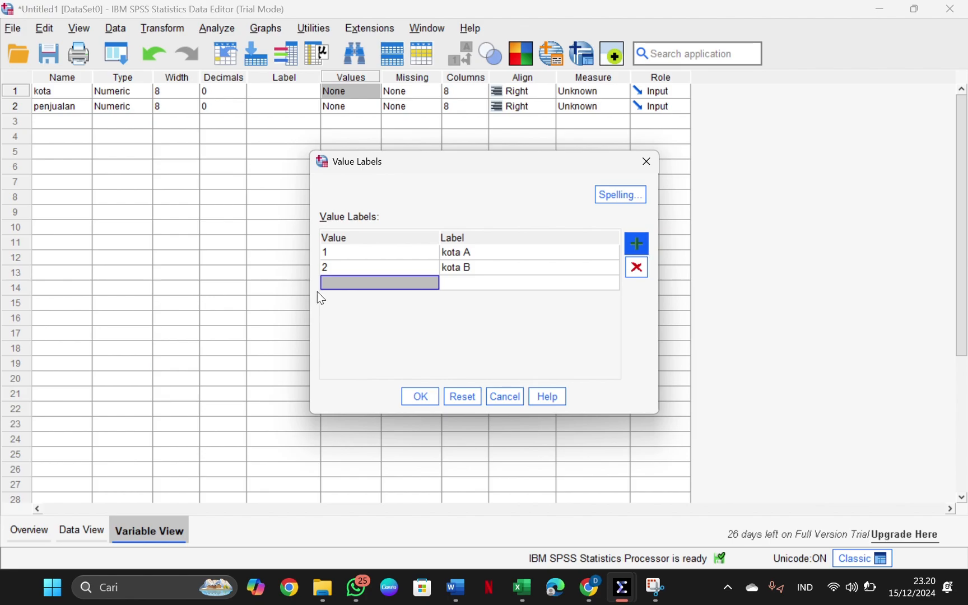
text(3)
key(Tab)
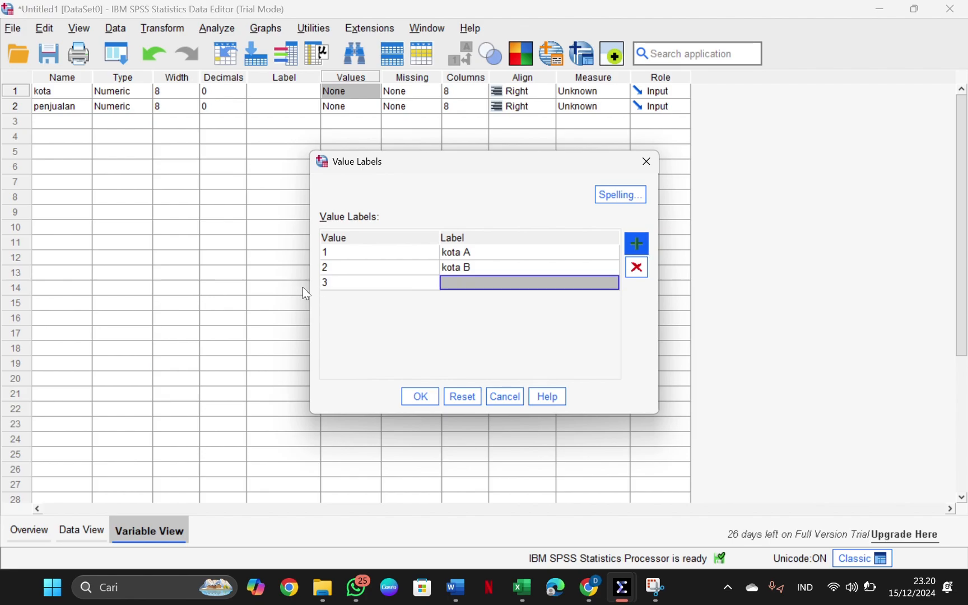
text(kota C)
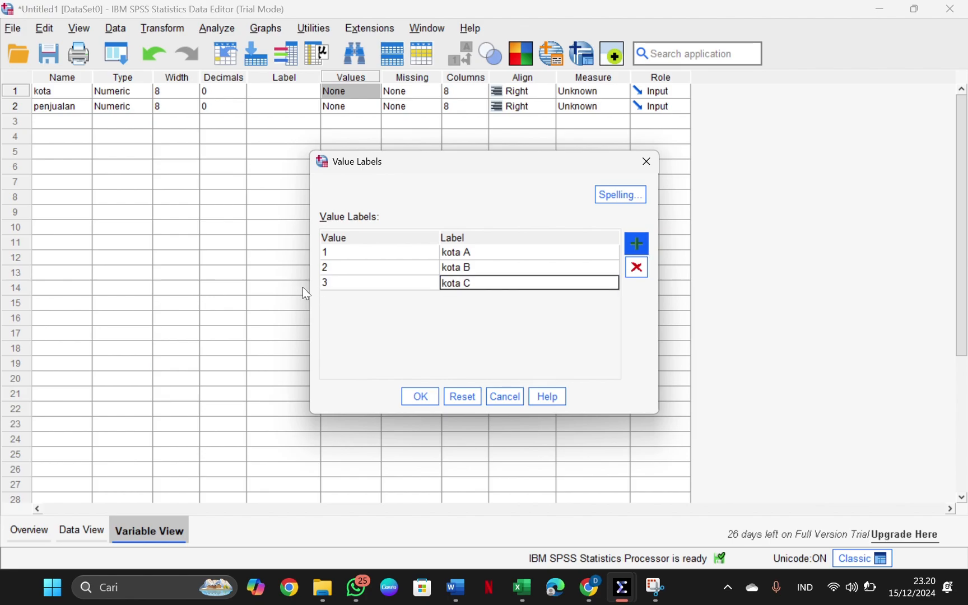
click(416, 393)
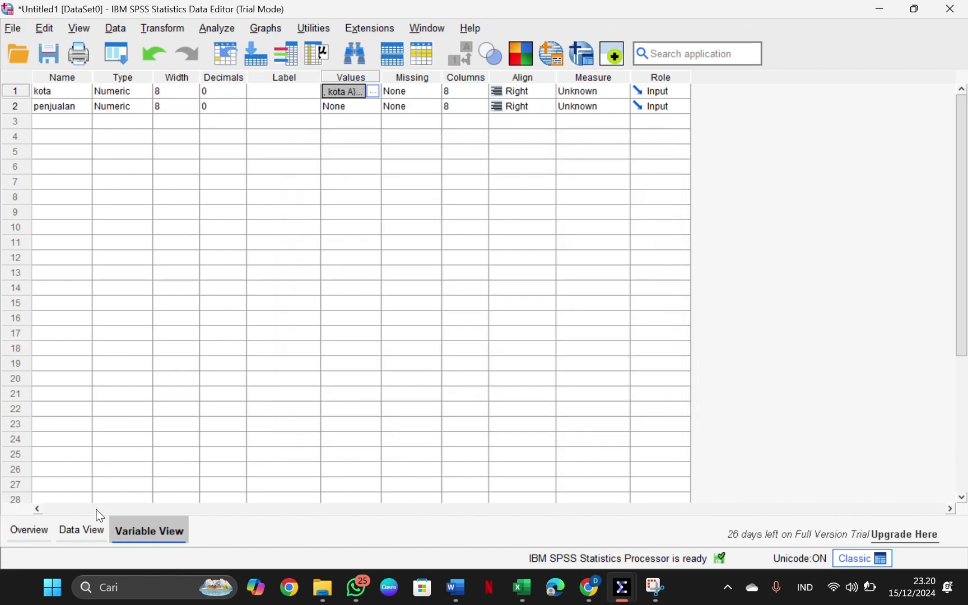
Set up an Explore analysis of the data with kota as the factor and penjualan as the dependent variable
click(83, 528)
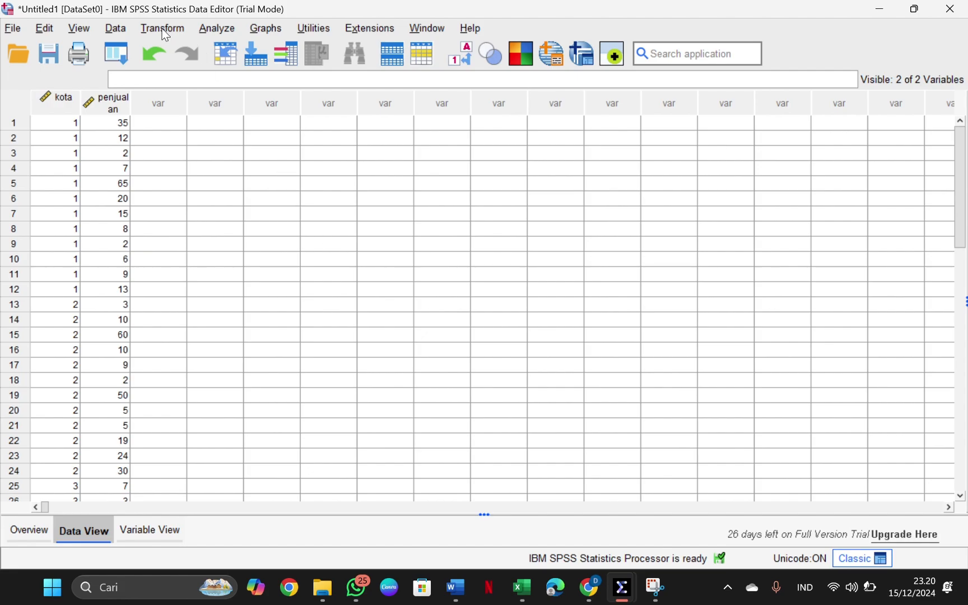
click(212, 31)
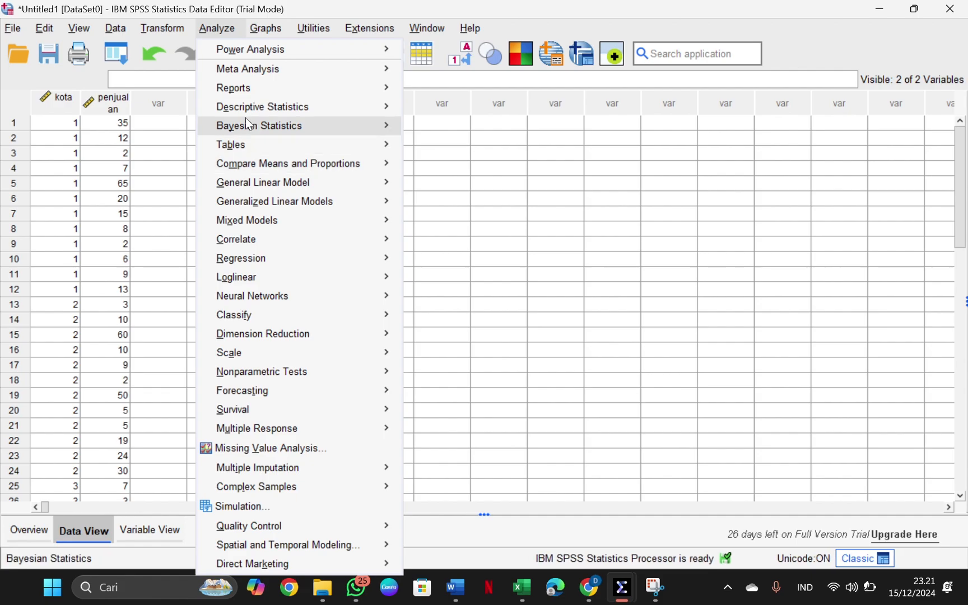
mouse_move(244, 112)
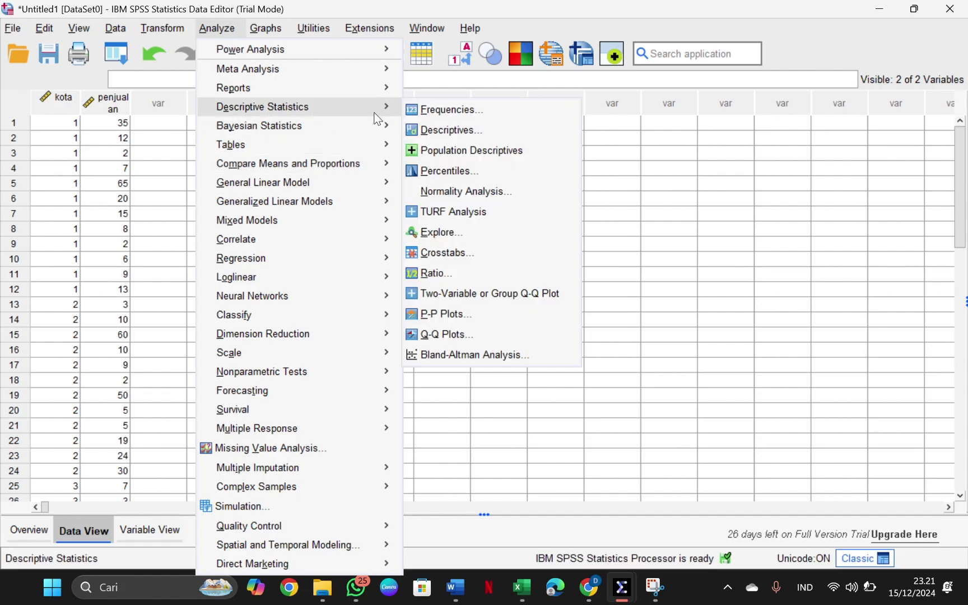
click(474, 230)
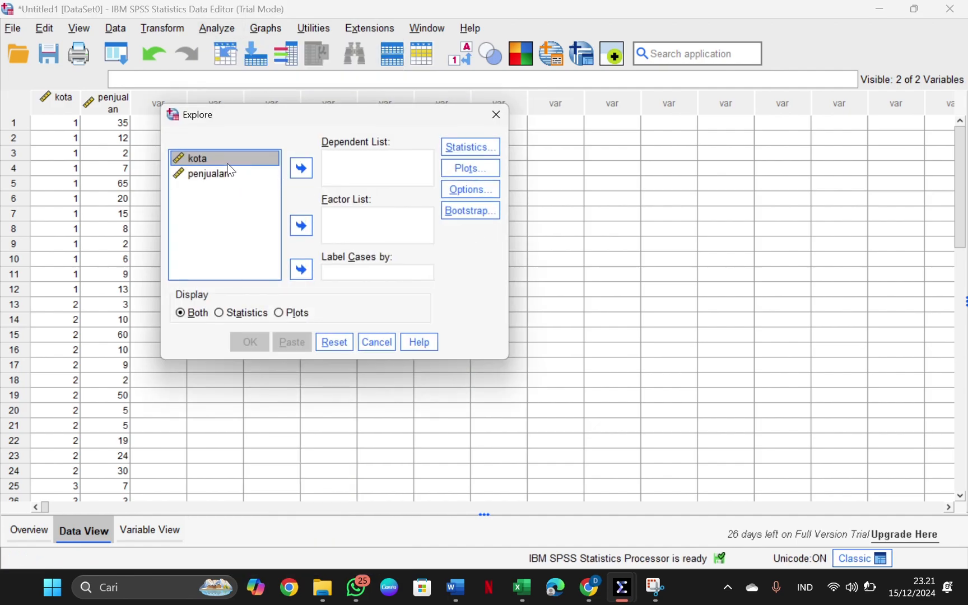
click(303, 228)
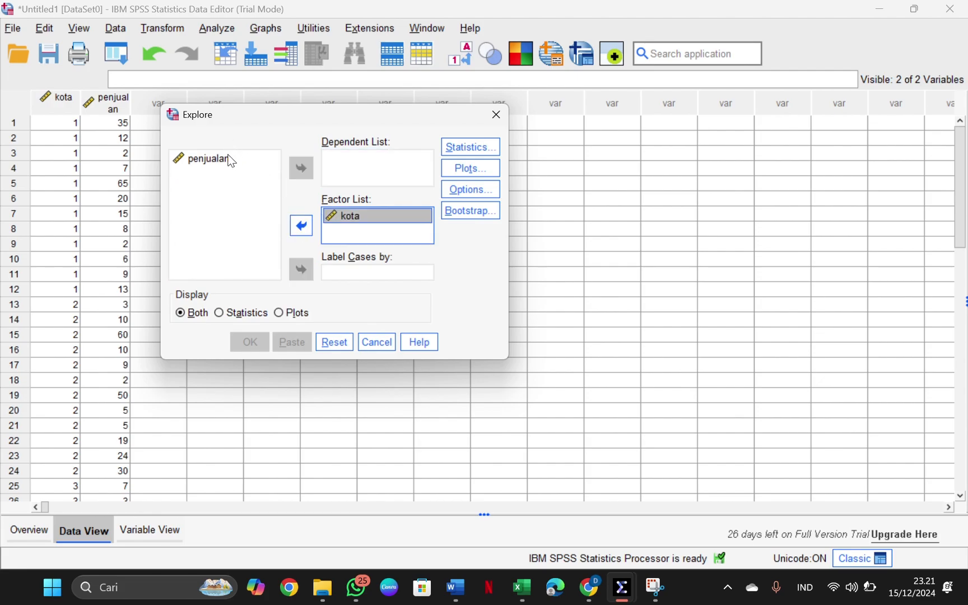
click(232, 159)
click(301, 168)
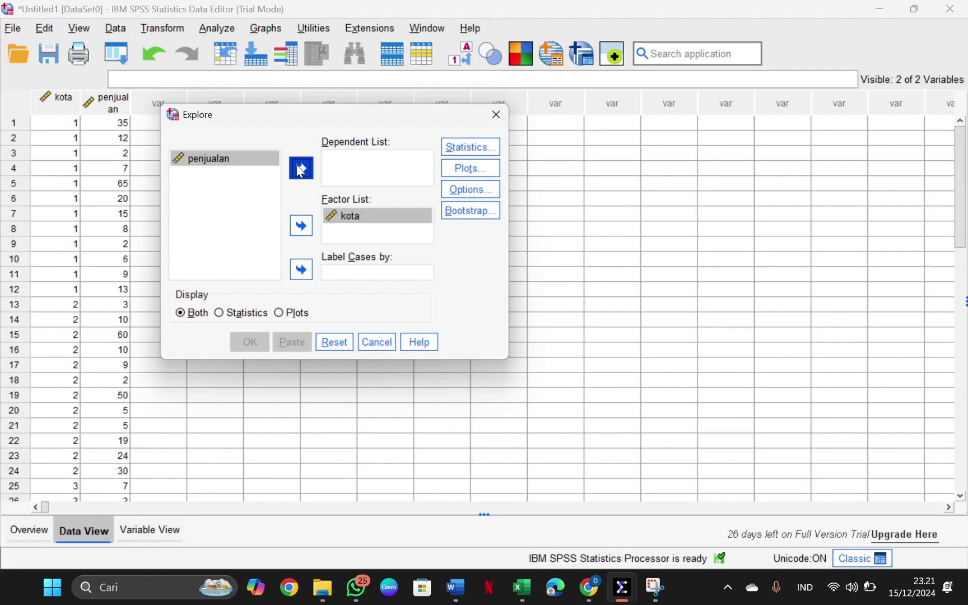
Include normality plots with tests in the Explore analysis and run it
click(464, 174)
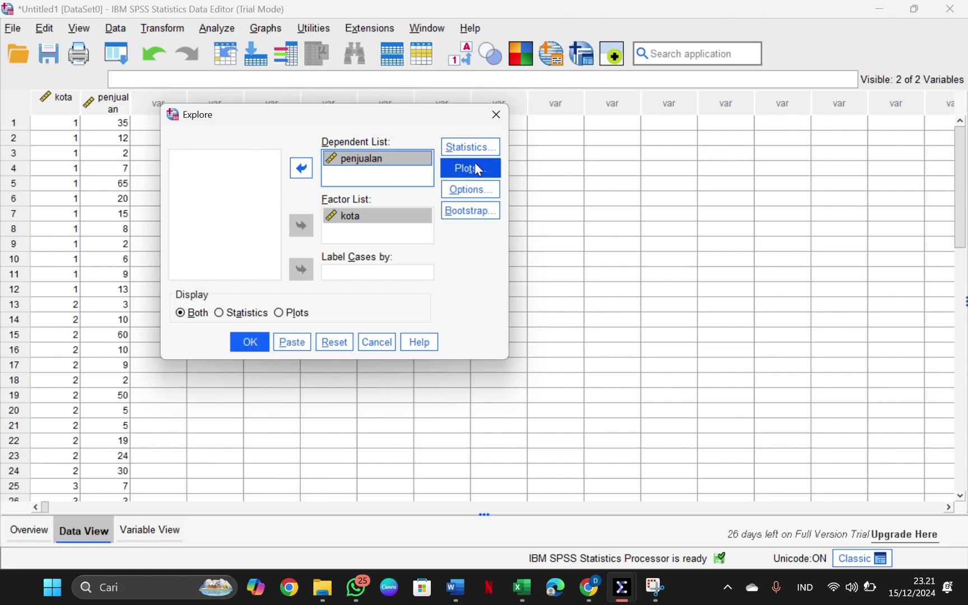
click(479, 165)
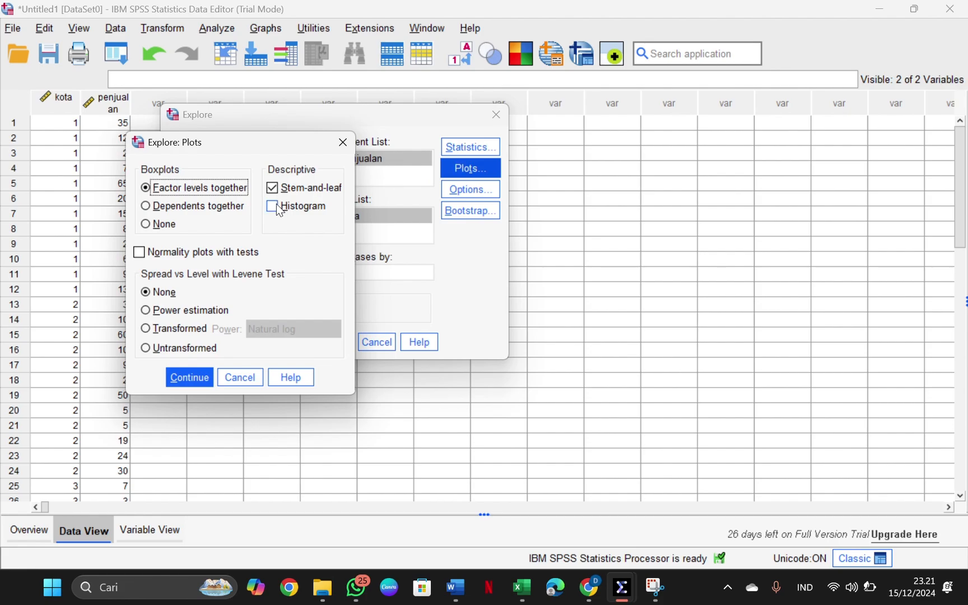
click(140, 254)
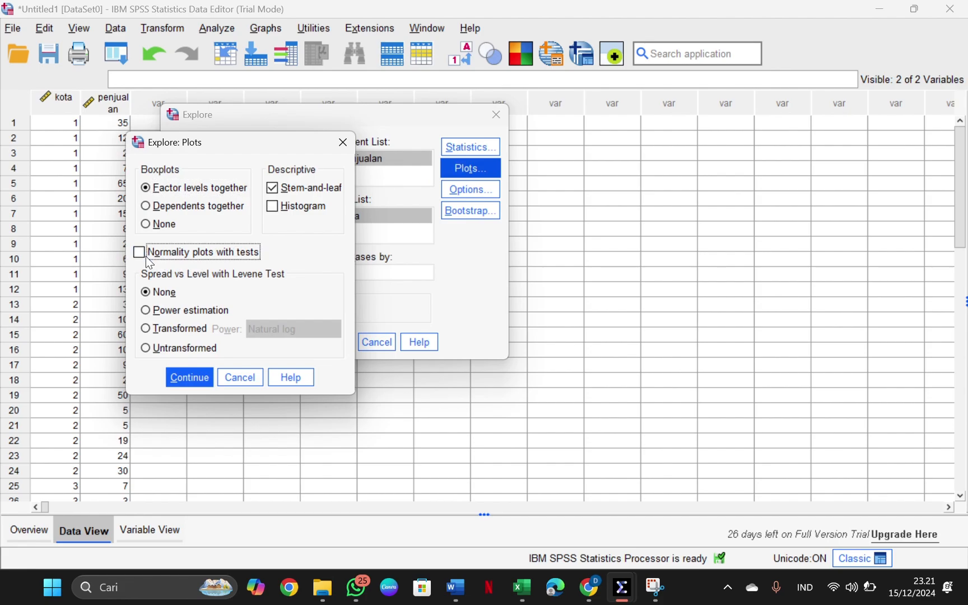
click(199, 377)
click(252, 339)
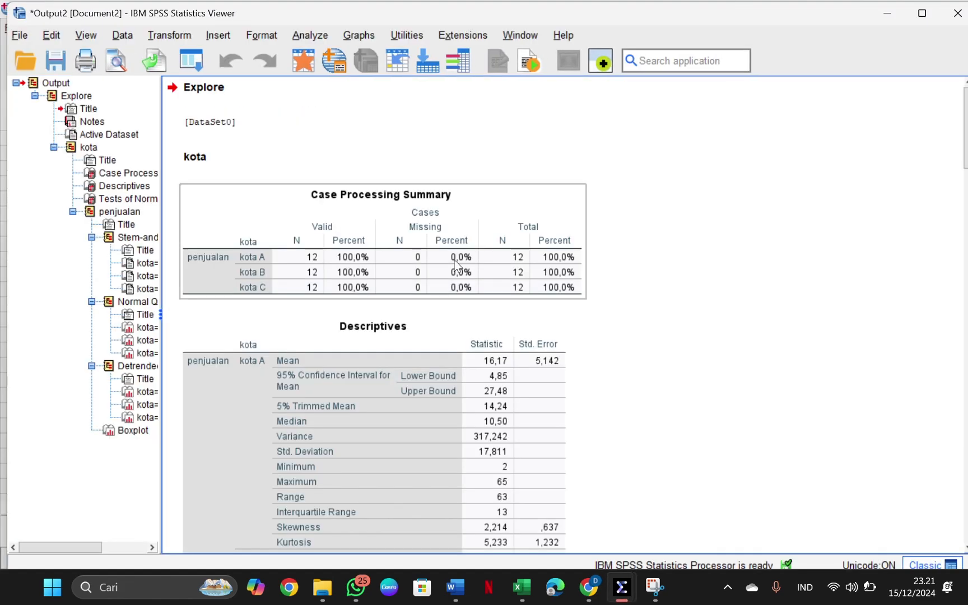
Examine the Kolmogorov-Smirnov and Shapiro-Wilk significance values for each kota in the Tests of Normality table
scroll(443, 291, down, 15)
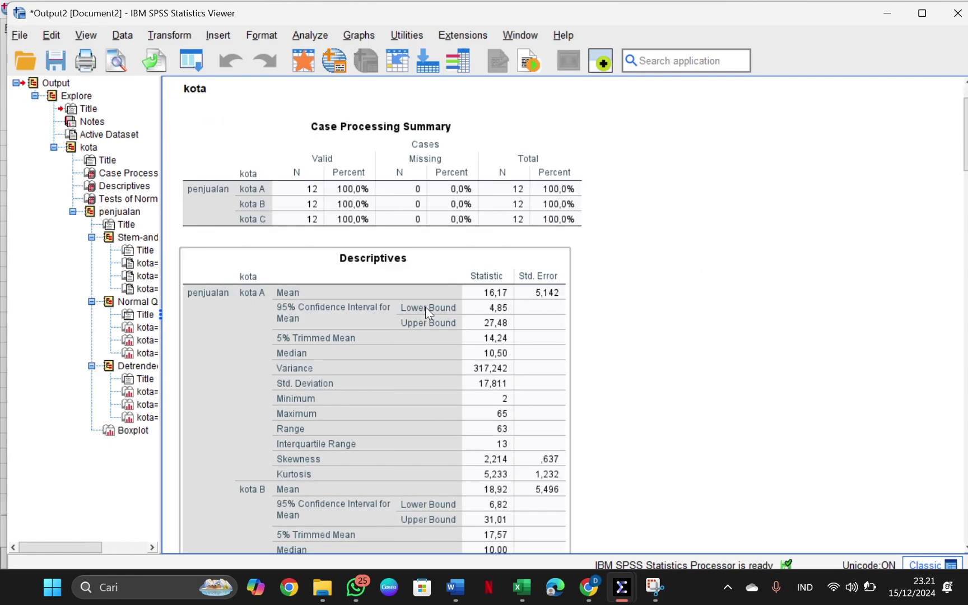
scroll(429, 312, up, 5)
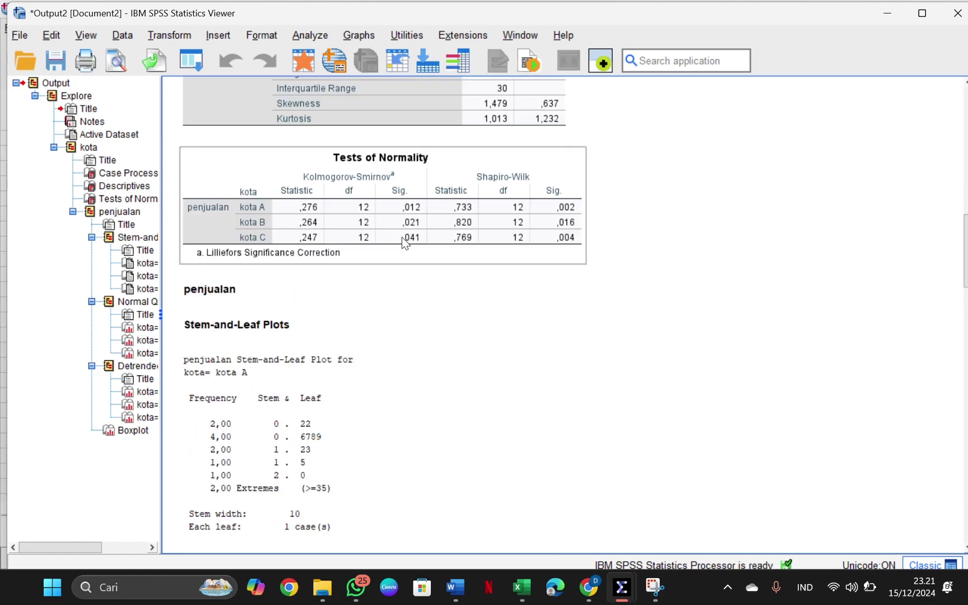
click(383, 306)
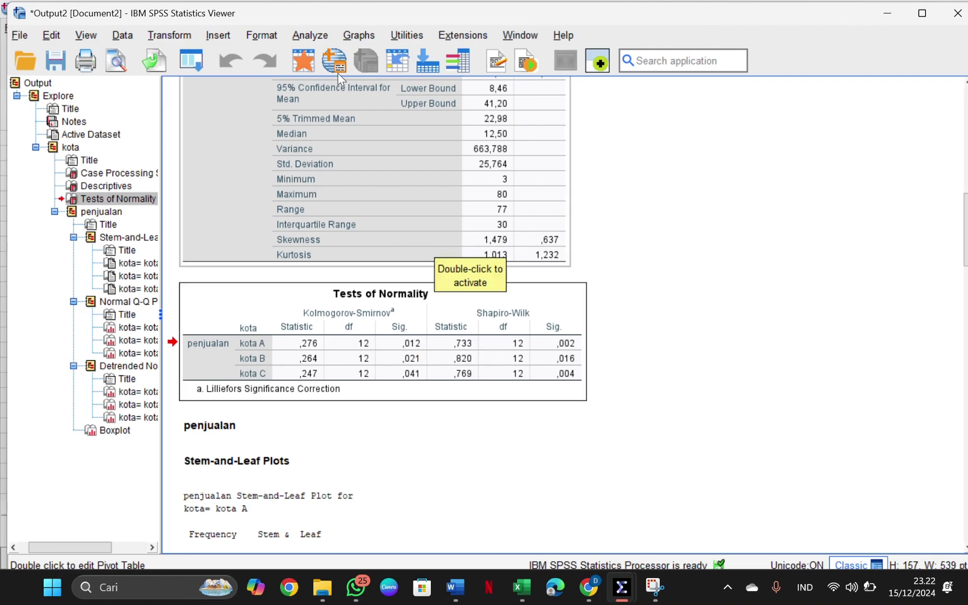
Set up a nonparametric K Independent Samples test with kota as the grouping variable, ranging from 1 to 3
click(302, 37)
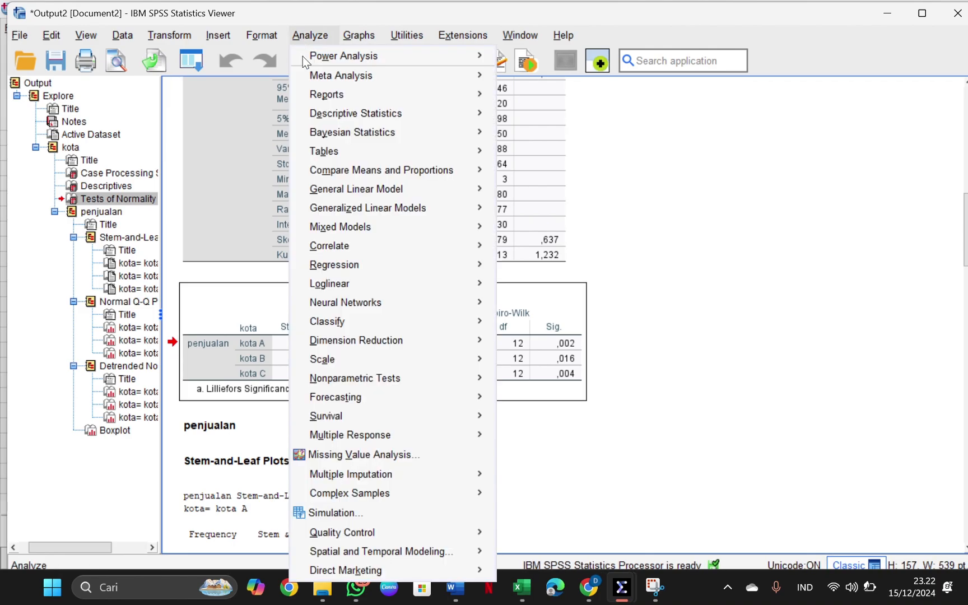
mouse_move(354, 307)
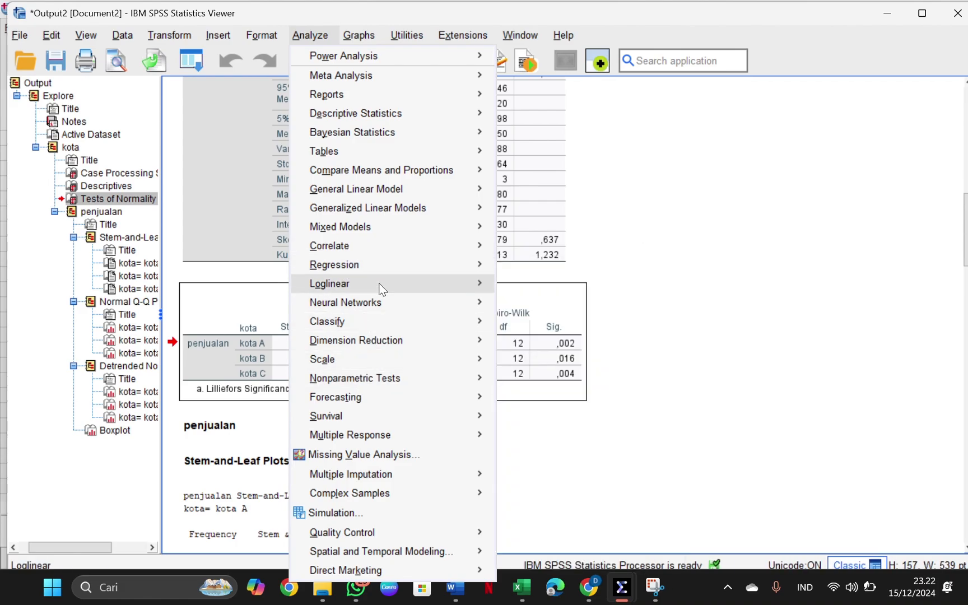
mouse_move(354, 383)
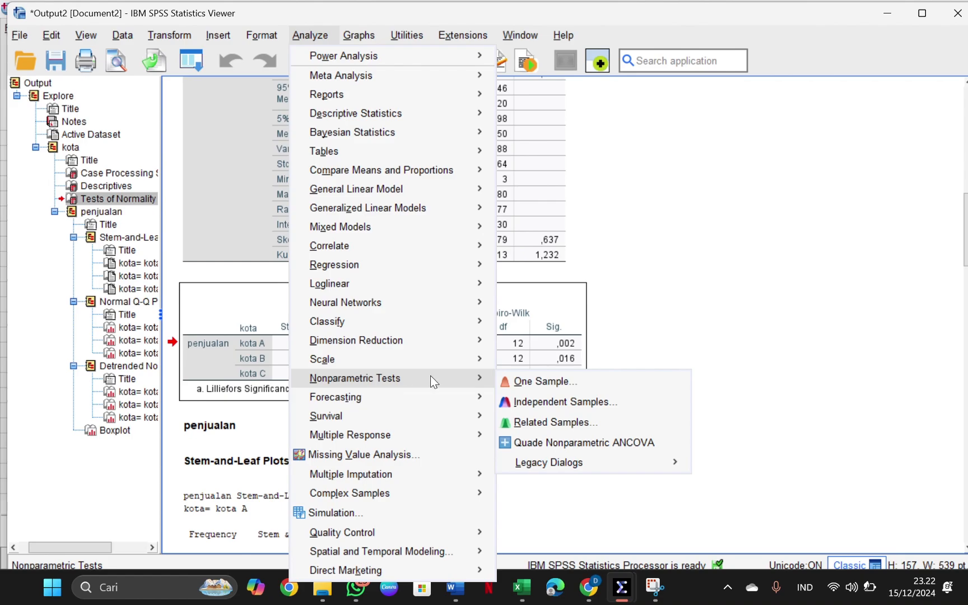
mouse_move(548, 461)
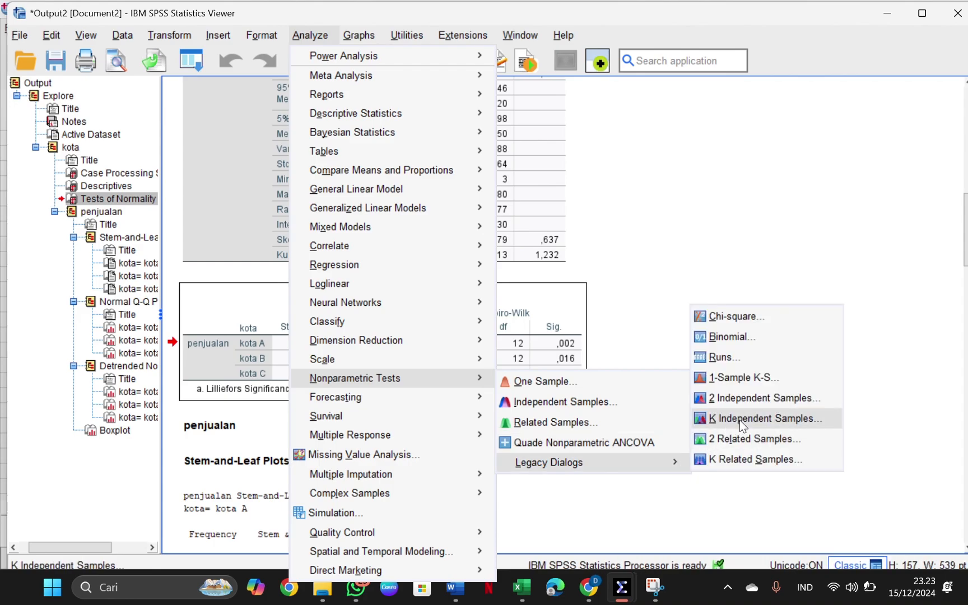
click(743, 421)
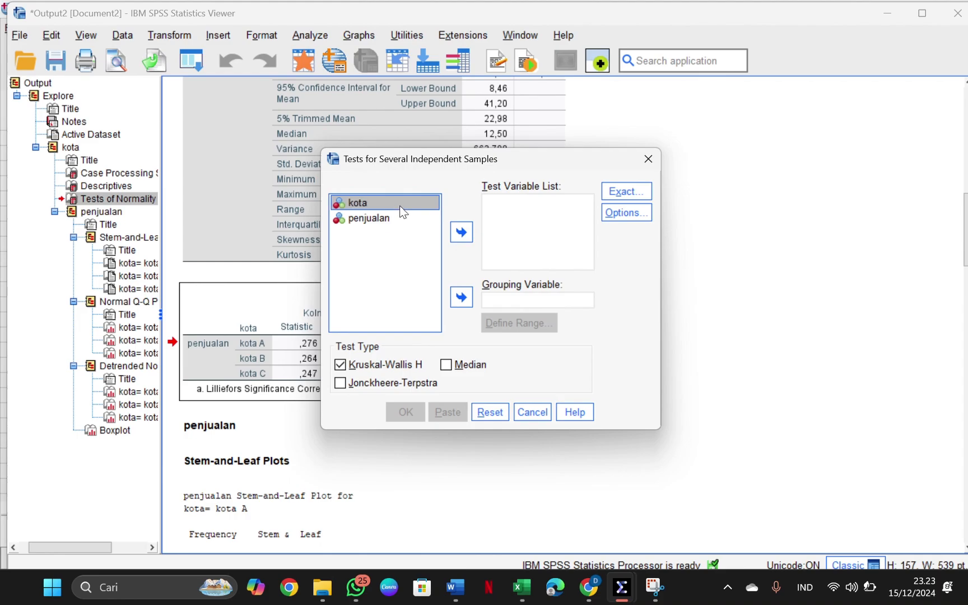
click(461, 298)
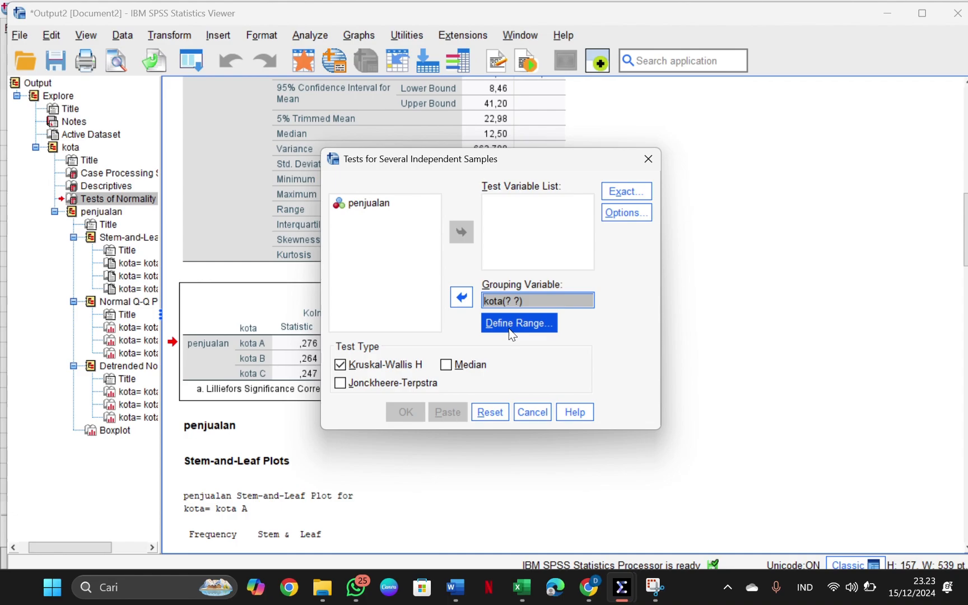
click(511, 324)
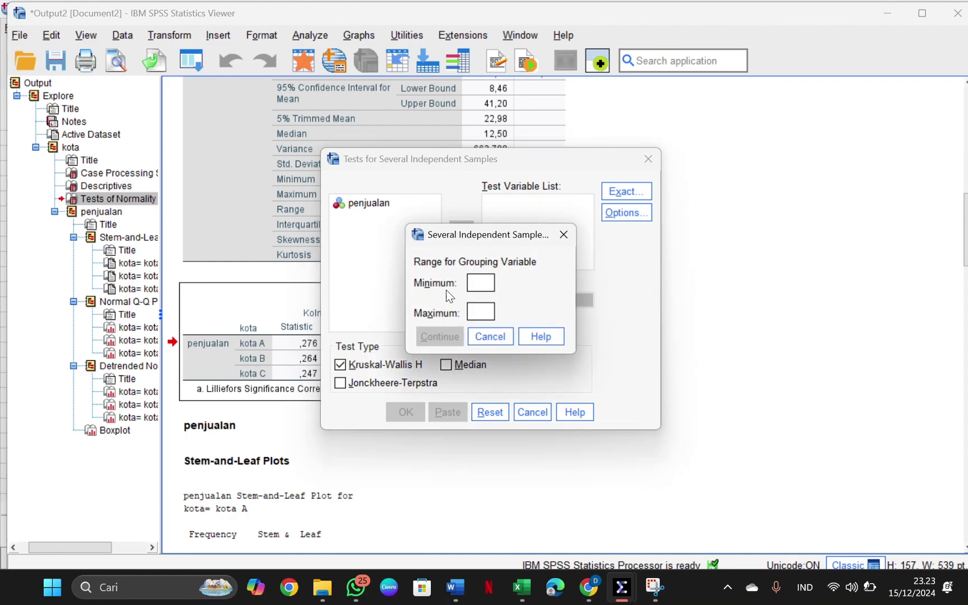
text(1)
click(476, 312)
text(3)
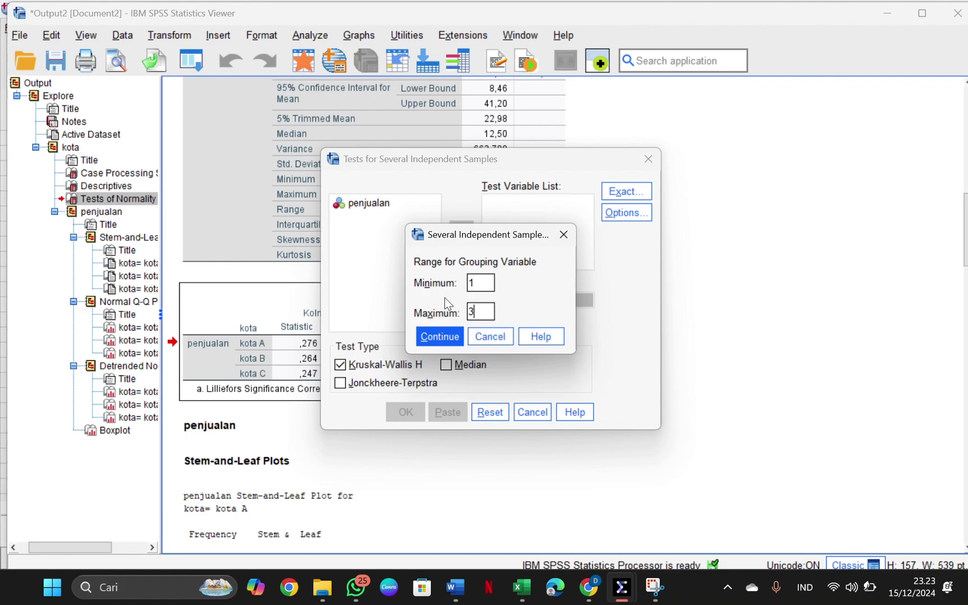
click(430, 335)
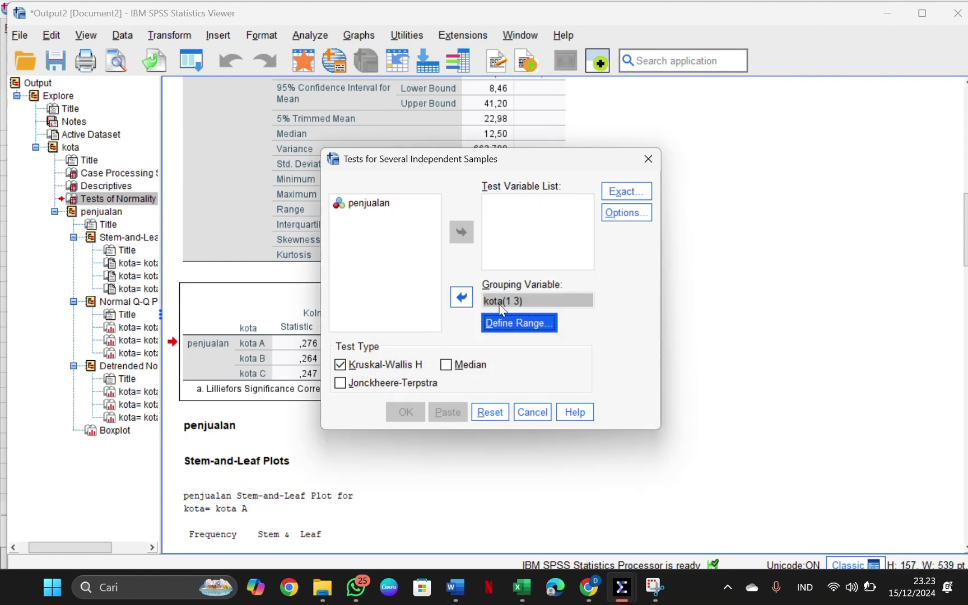
Add penjualan as the test variable and run the Kruskal-Wallis H test
click(383, 206)
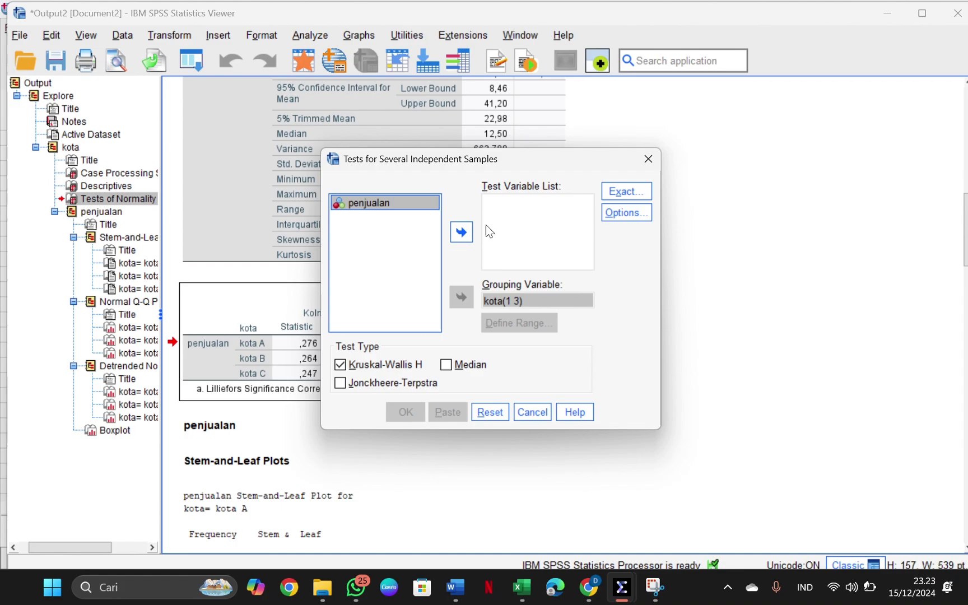
click(463, 238)
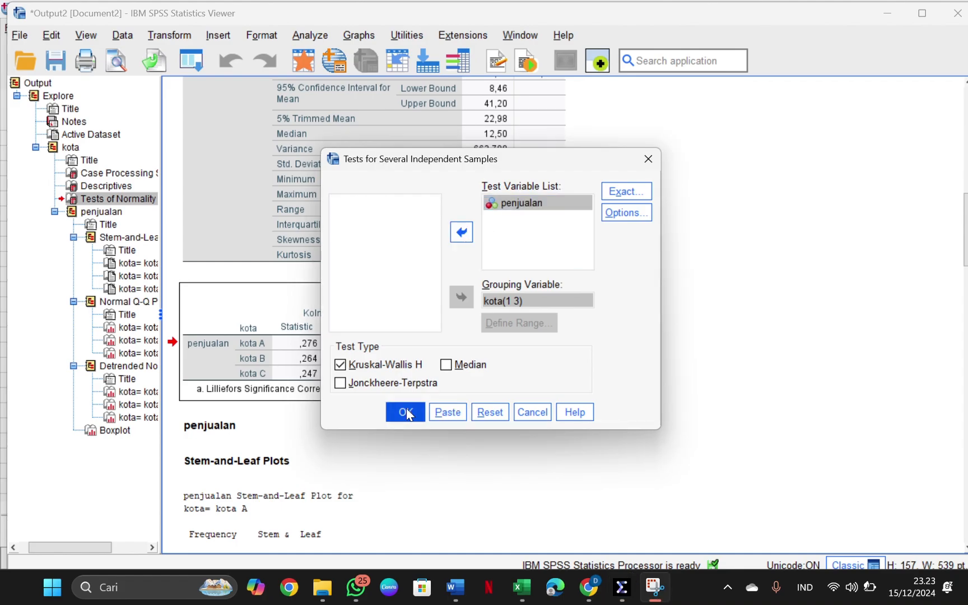
click(405, 412)
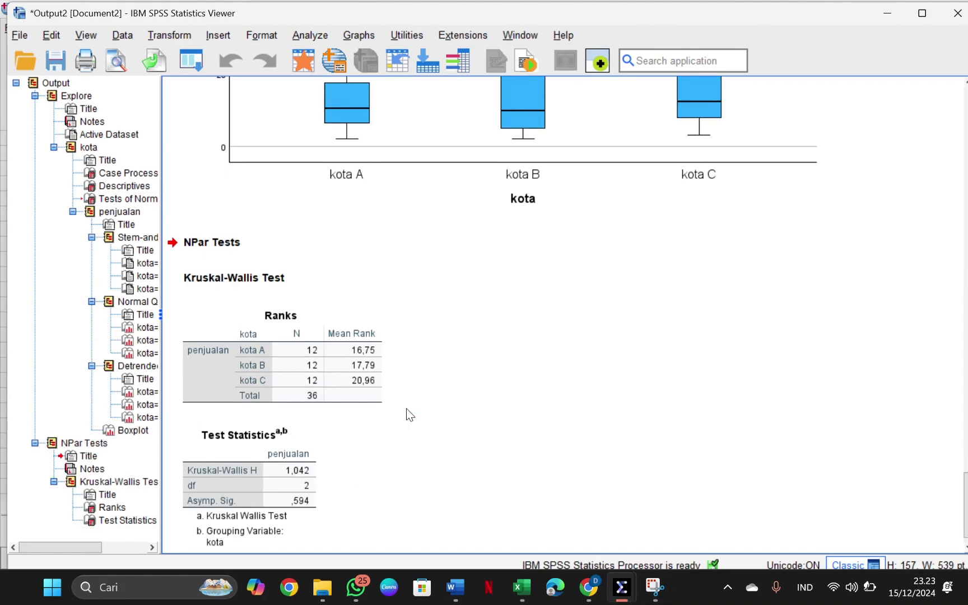
click(317, 360)
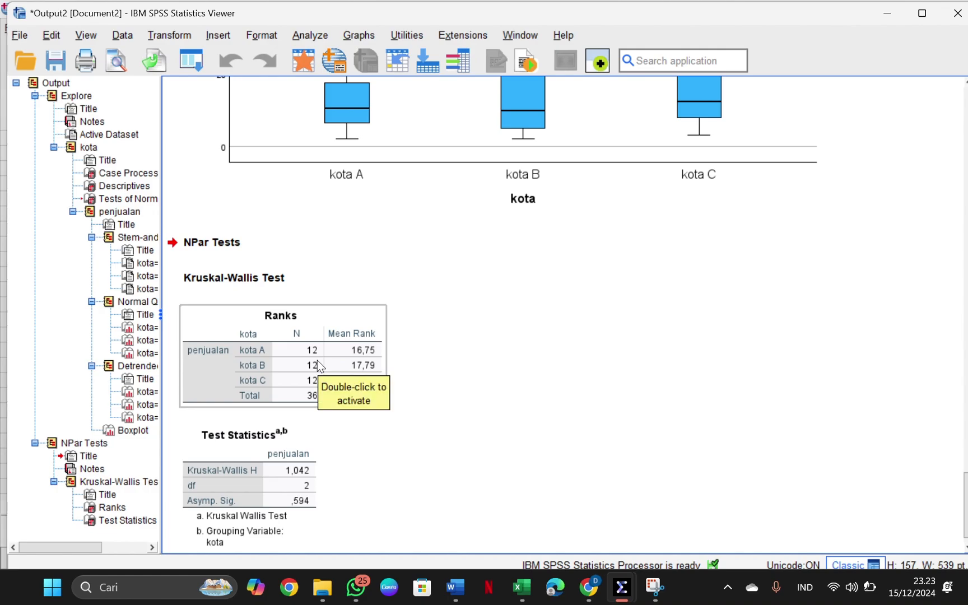
scroll(317, 361, down, 1)
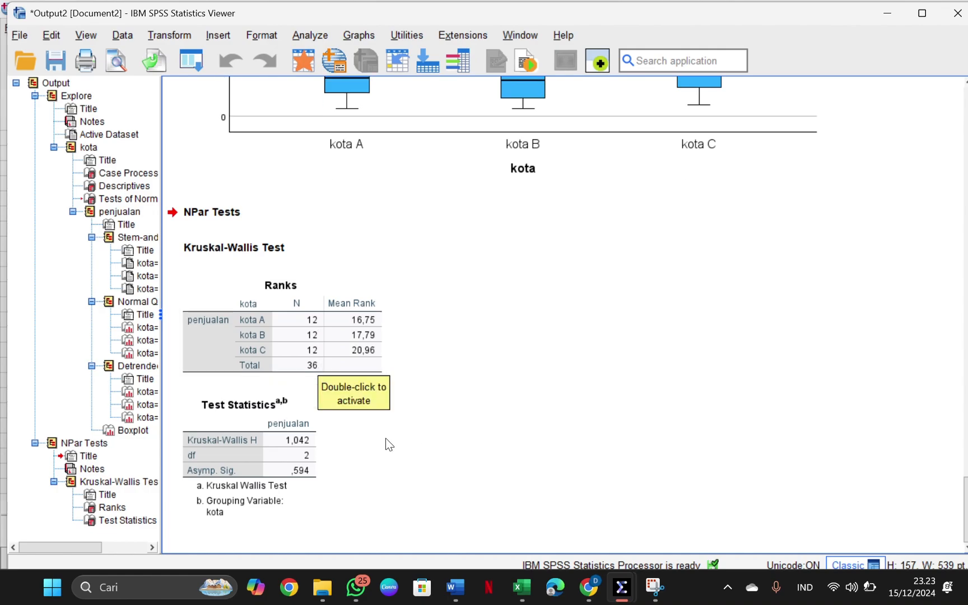